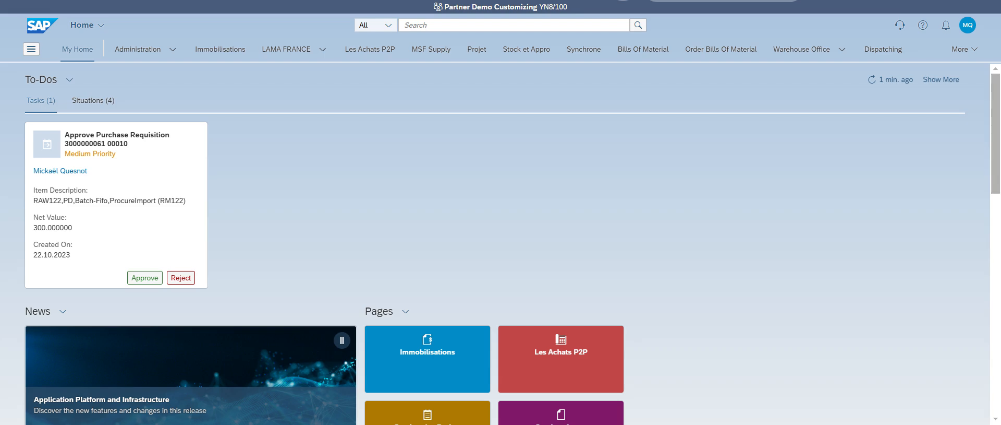
click(453, 22)
text(modif)
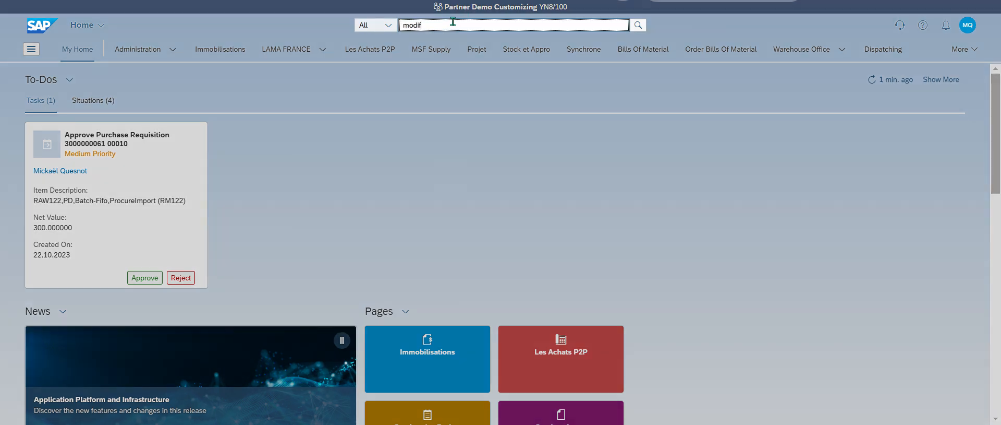
key(BackSpace)
key(BackSpace)
key(BackSpace)
key(BackSpace)
key(BackSpace)
key(BackSpace)
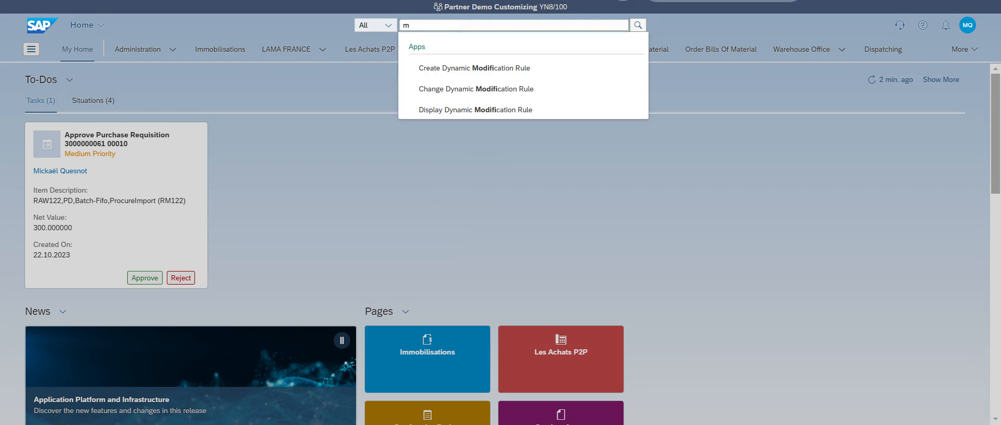
Step: Search for "change inbound deliveries" and open the Change Inbound Deliveries app
text(chan)
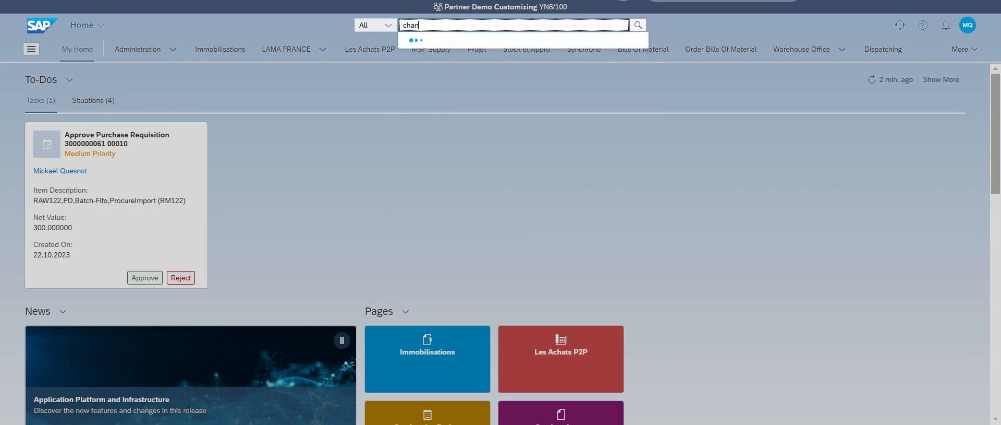
text(ge in)
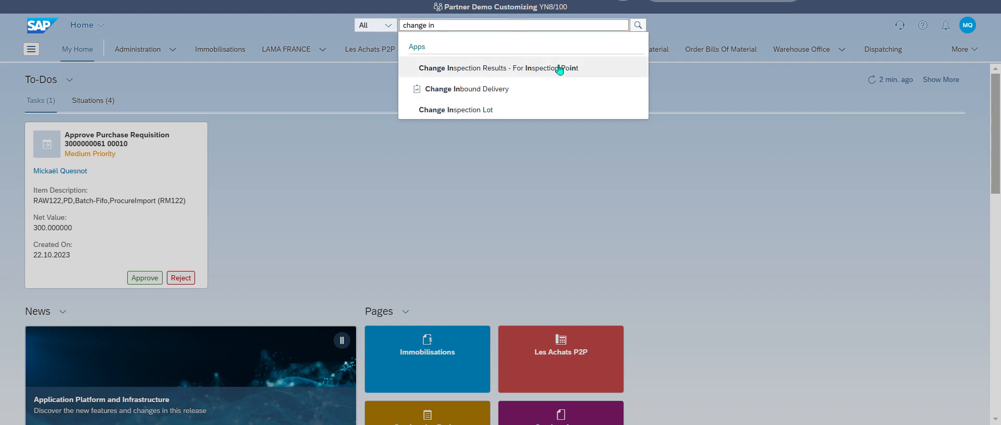
text(bound deliveries)
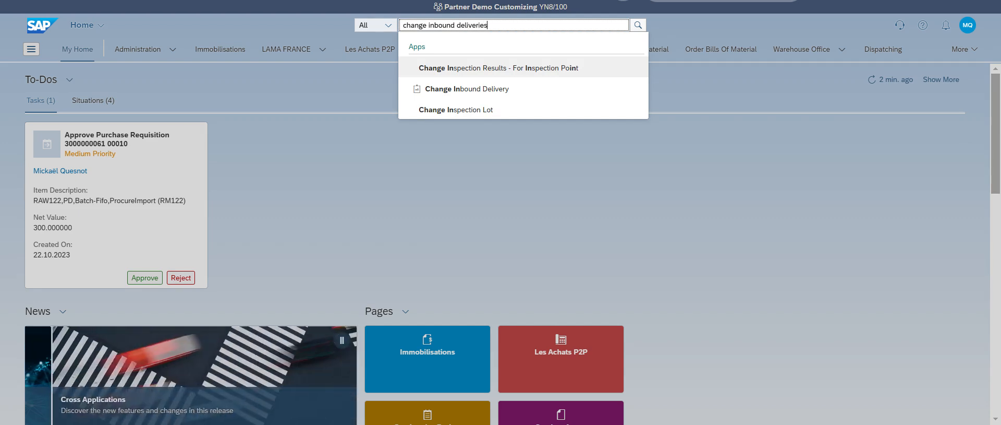
click(566, 72)
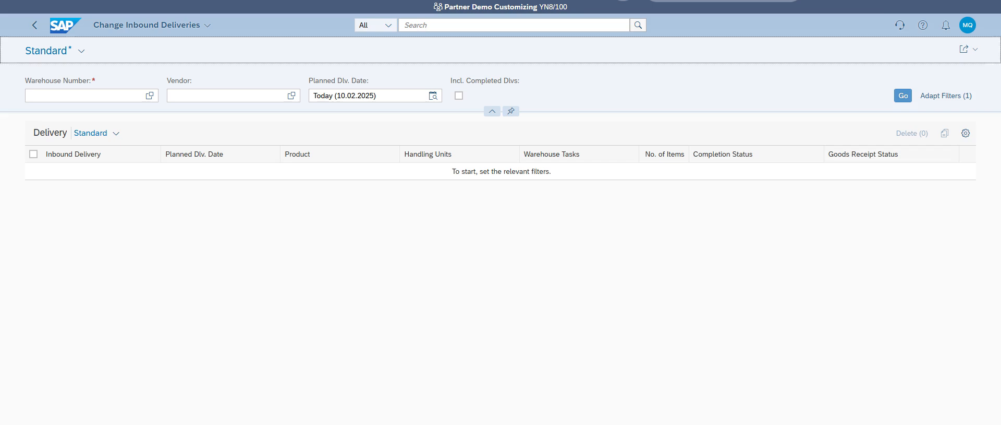
Step: Filter the inbound deliveries by warehouse number 1050, review the available filter fields without changing them, and load the list
click(149, 96)
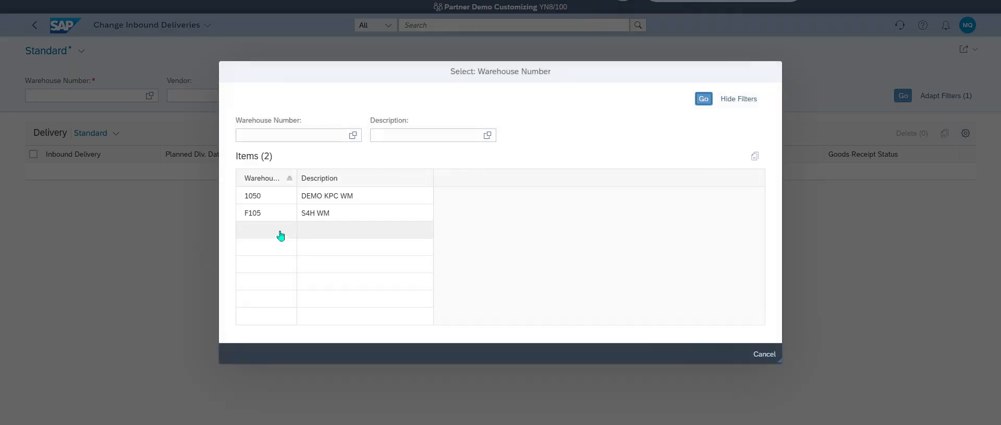
click(275, 202)
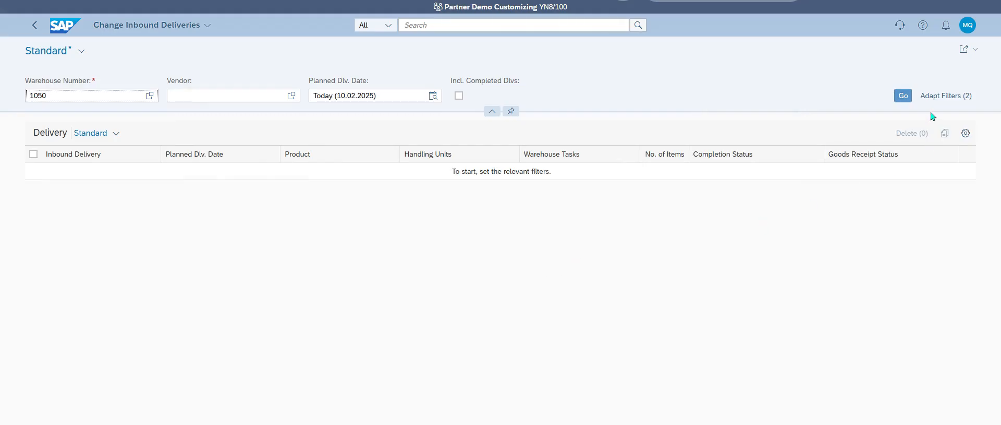
click(946, 96)
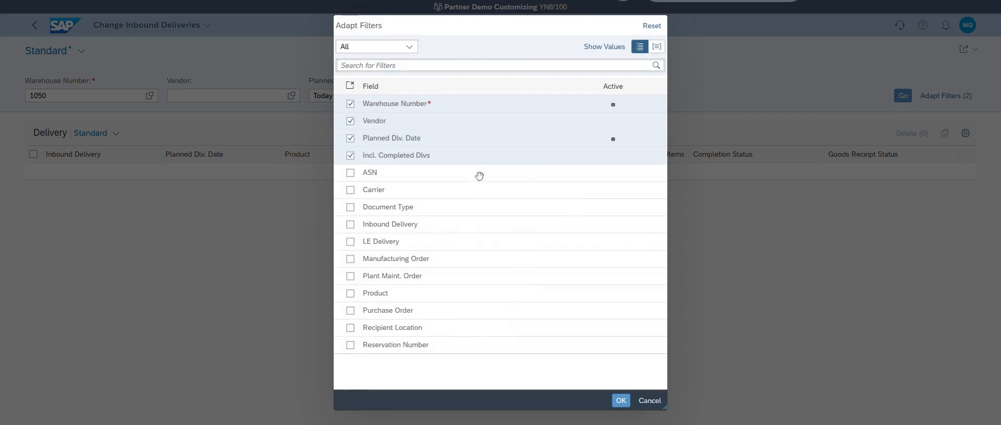
click(621, 400)
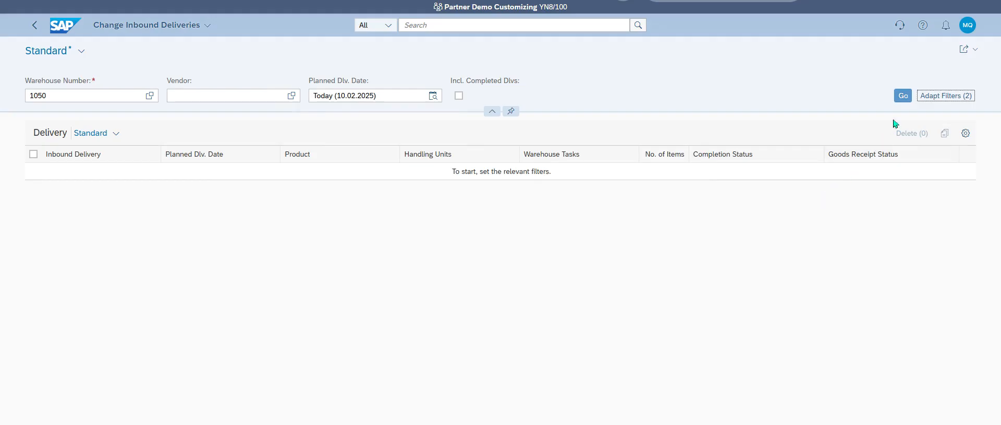
click(903, 95)
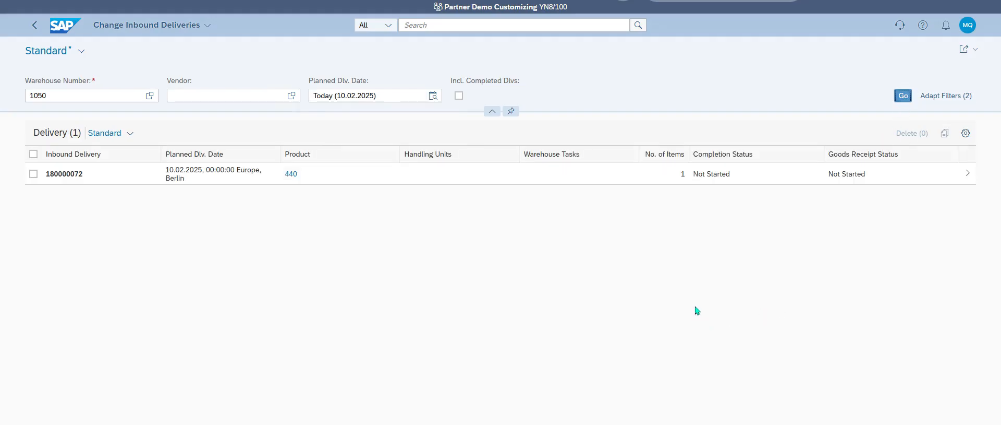
Step: Open the inbound delivery for product 440 and post its goods receipt
click(33, 174)
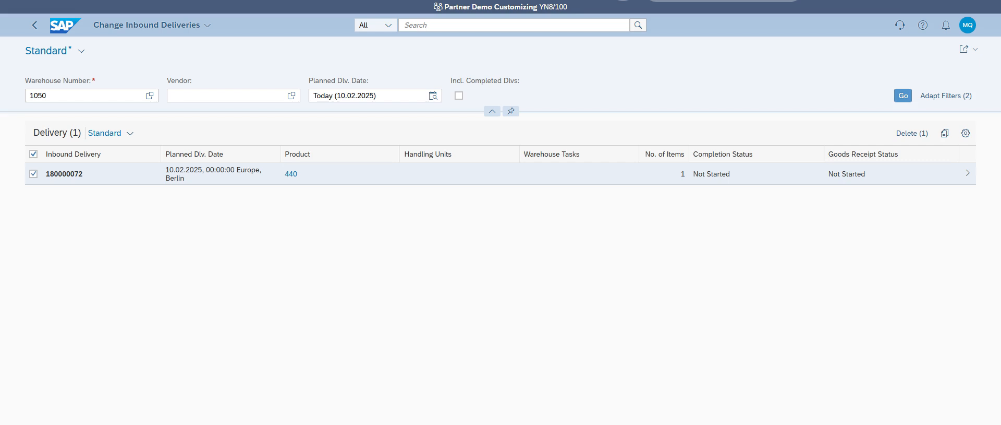
click(967, 179)
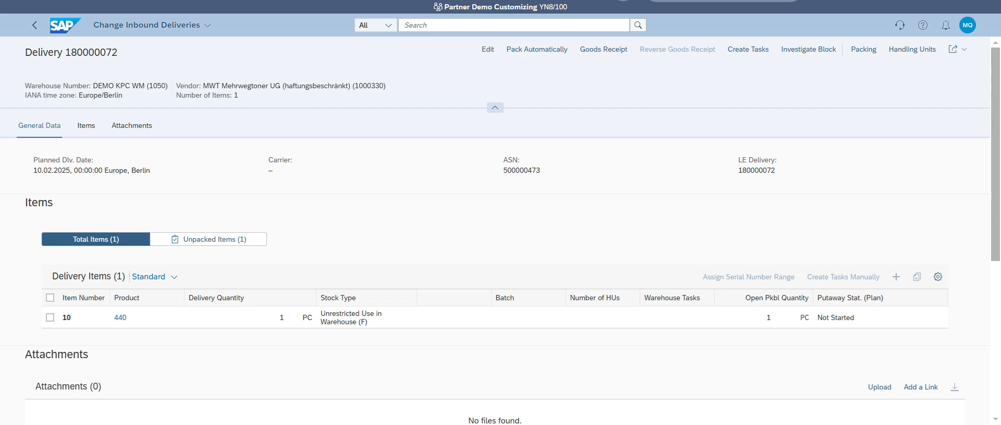
click(604, 50)
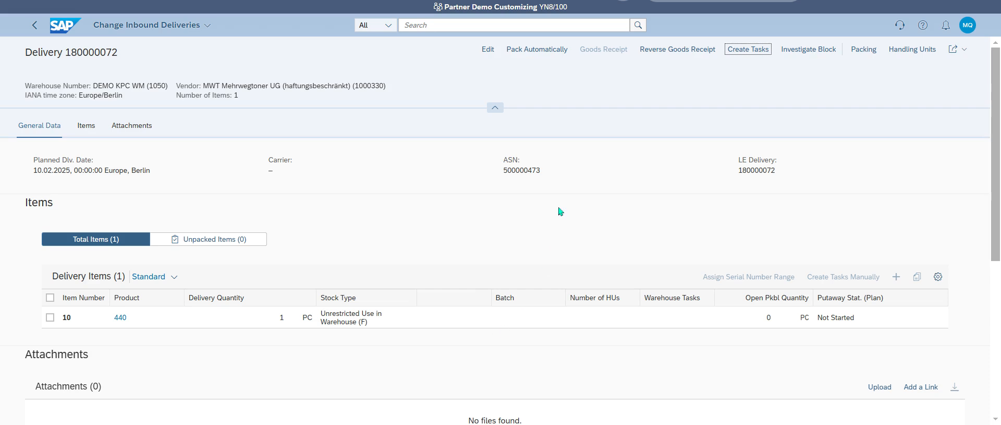
Step: Return to the inbound delivery list and refresh it to check the goods receipt status
click(34, 25)
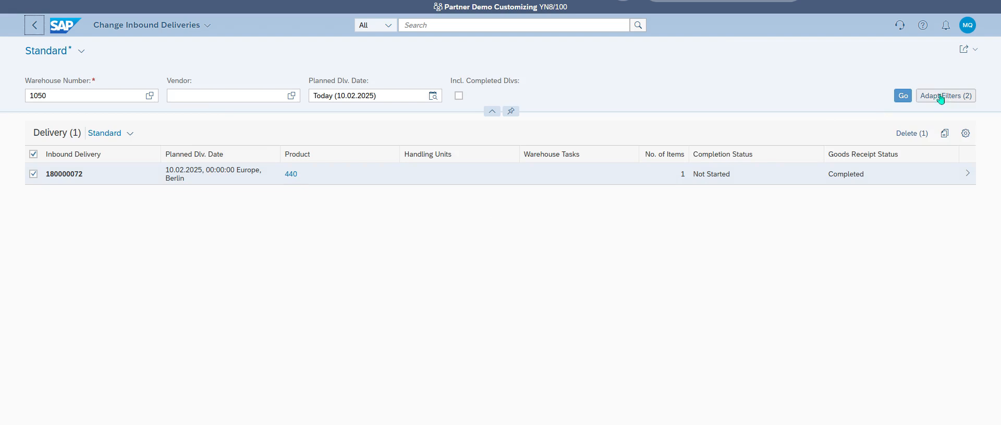
click(903, 96)
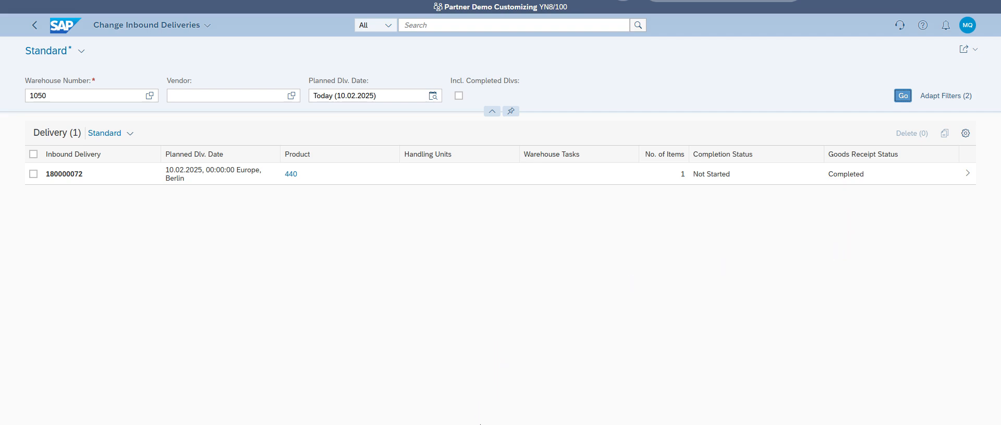
click(905, 98)
Step: Reopen the inbound delivery for product 440 and create its warehouse tasks
click(33, 174)
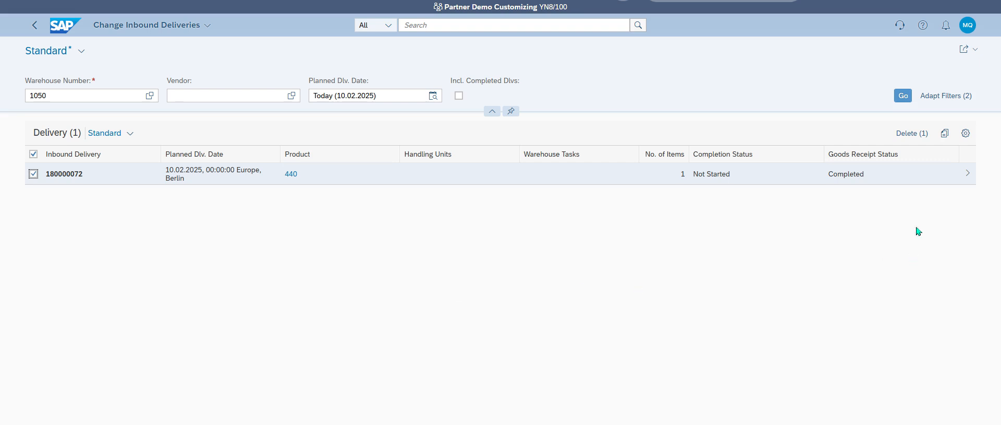
click(969, 174)
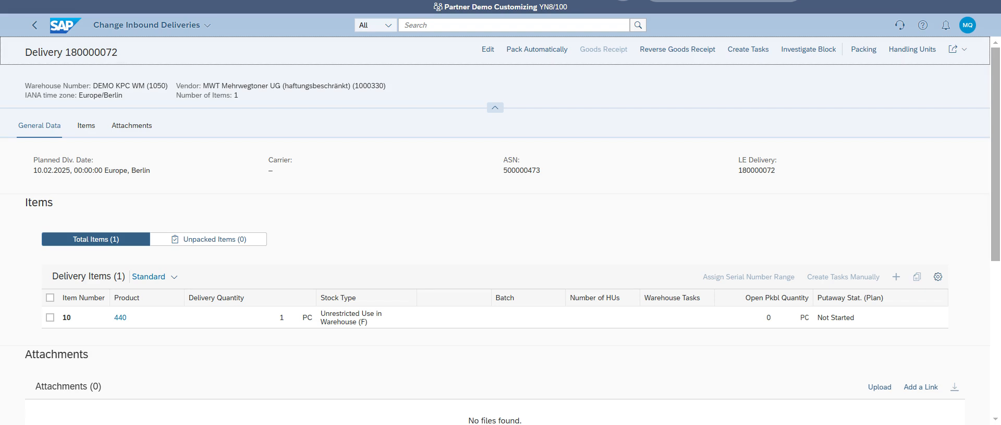
click(752, 51)
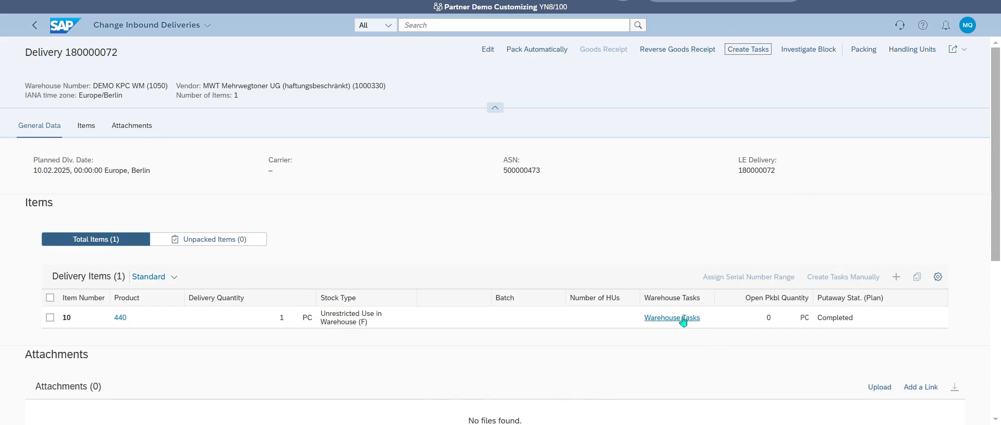
Step: Go to the warehouse tasks of delivery item 10 and open the details of the putaway task
click(684, 318)
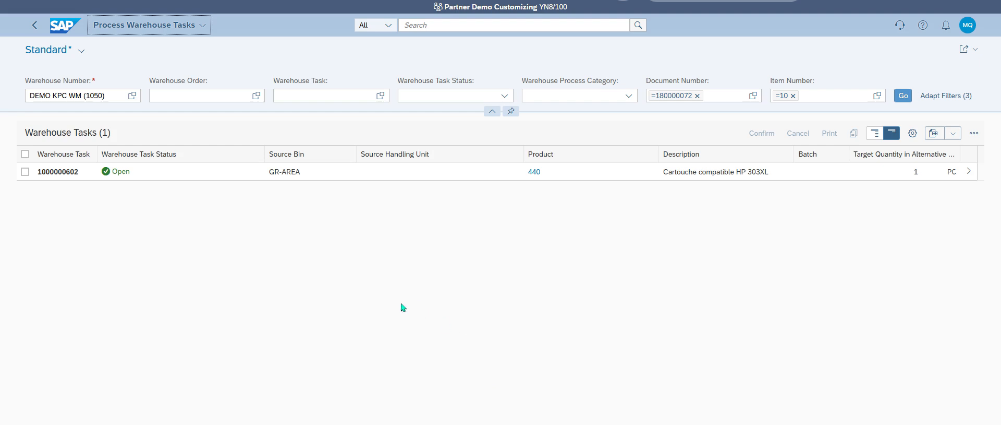
click(25, 172)
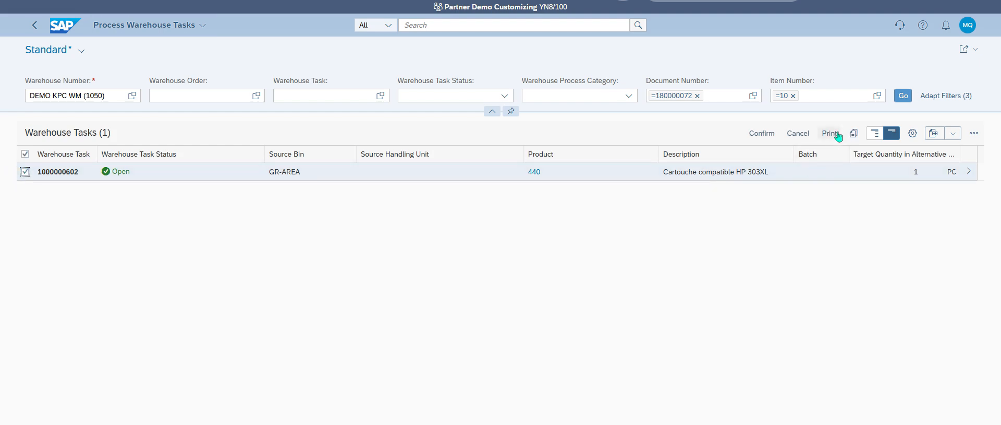
click(966, 175)
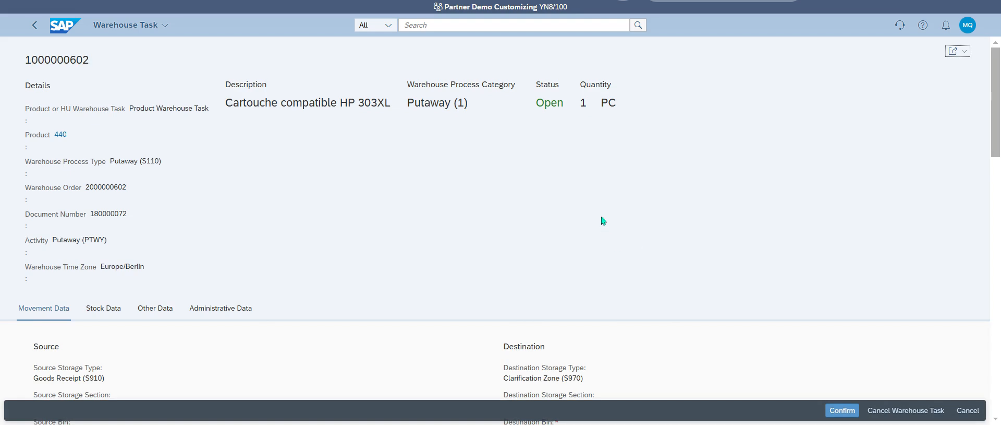
Step: Review the putaway task's movement data and confirm the task with destination bin CL-AREA and quantity 1 PC
scroll(426, 266, down, 3)
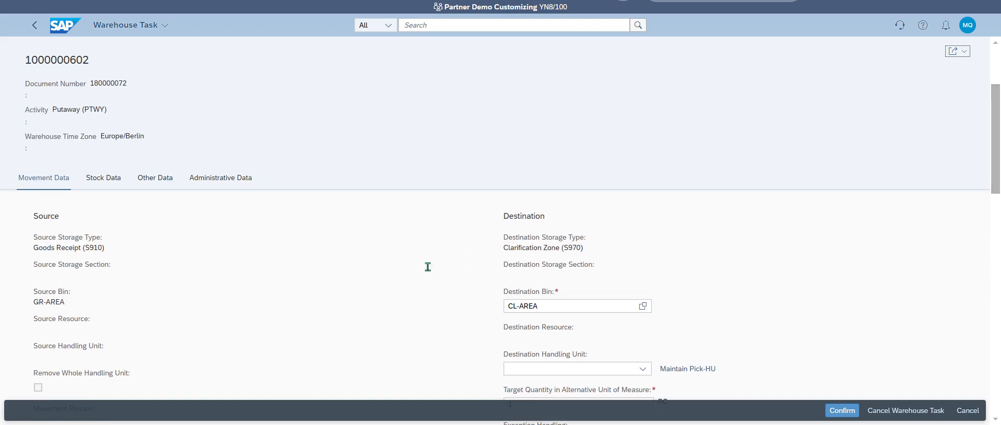
scroll(76, 262, down, 2)
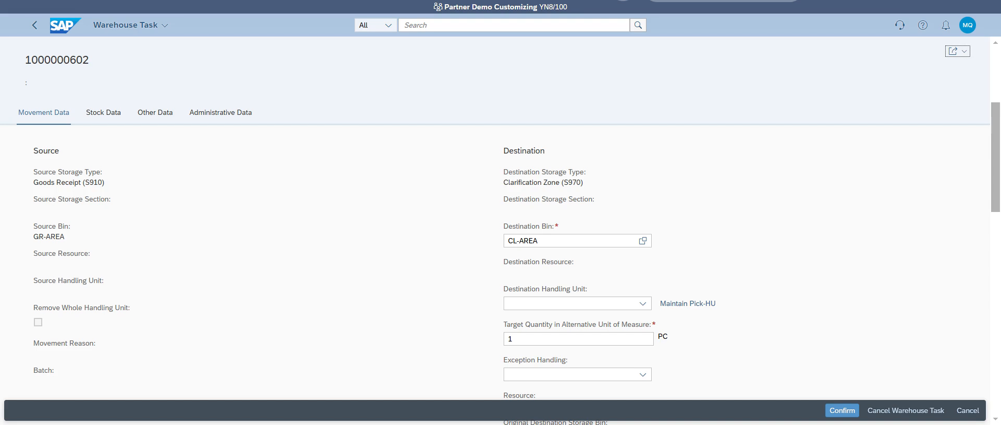
scroll(375, 219, down, 2)
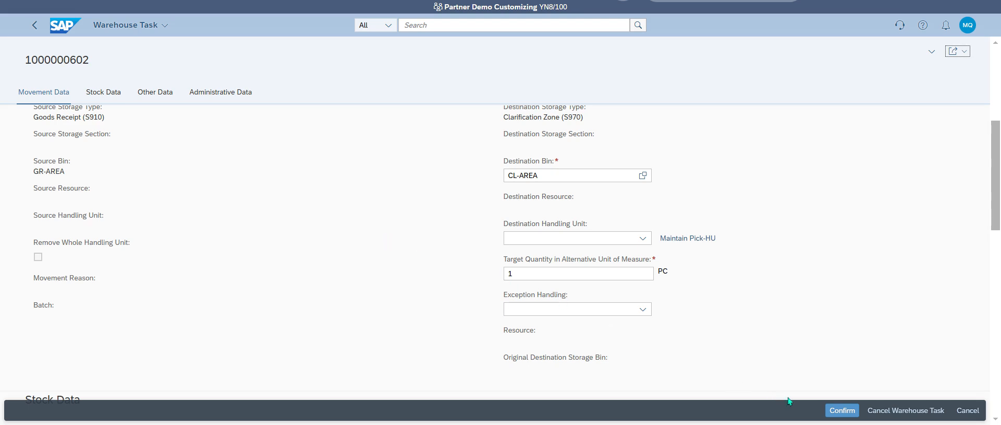
click(832, 409)
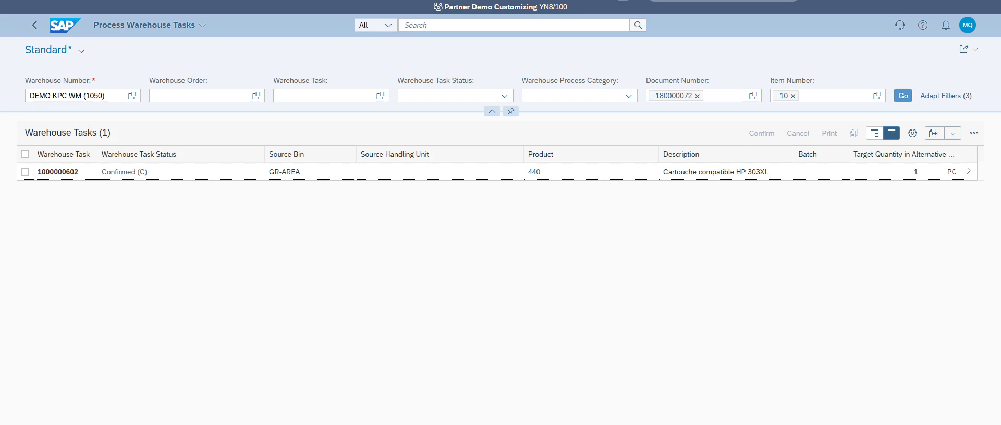
Step: Return to the home page, search for "warehouse" and open the Warehouse Monitor app
click(472, 423)
click(68, 28)
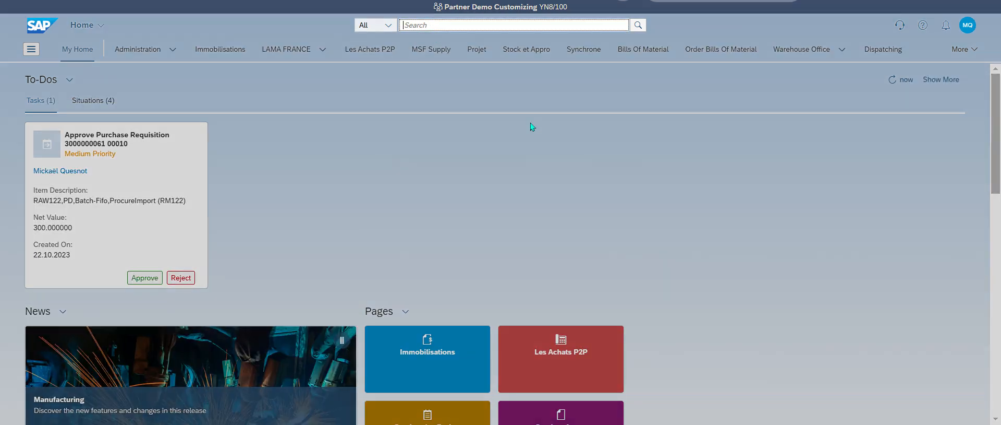
text(warouhose)
key(BackSpace)
key(BackSpace)
key(BackSpace)
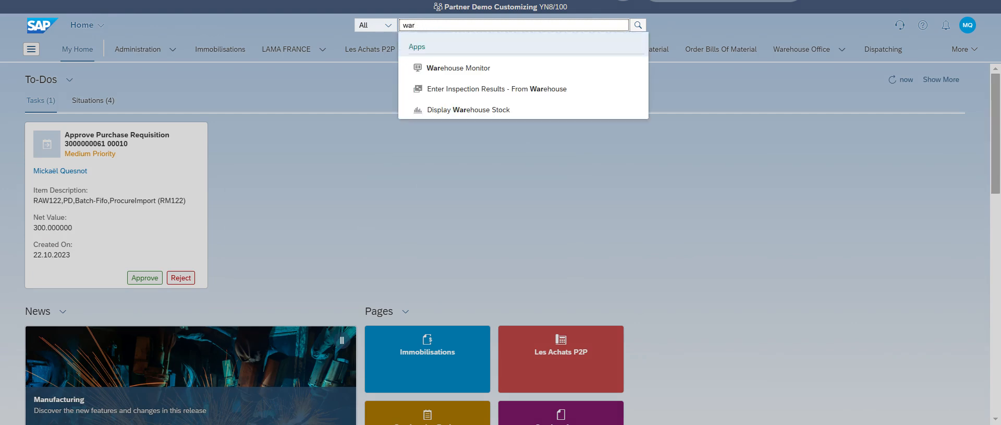
text(house)
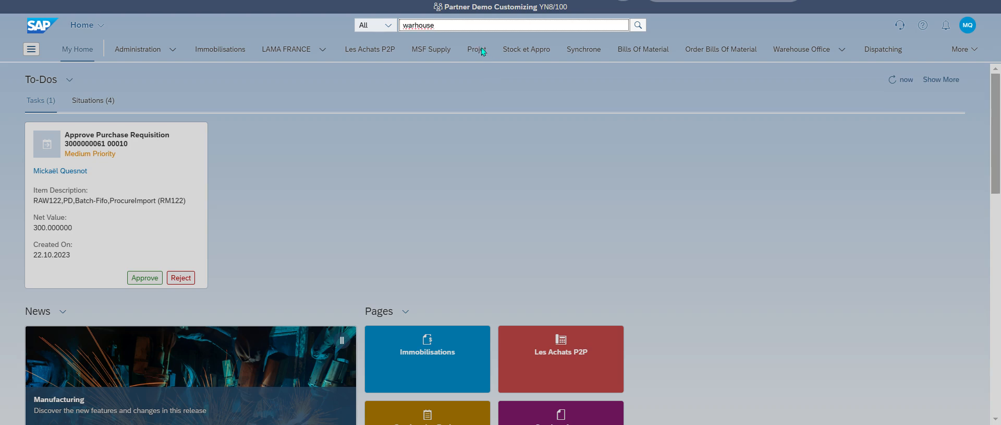
key(BackSpace)
key(BackSpace)
key(BackSpace)
key(BackSpace)
key(BackSpace)
text(e)
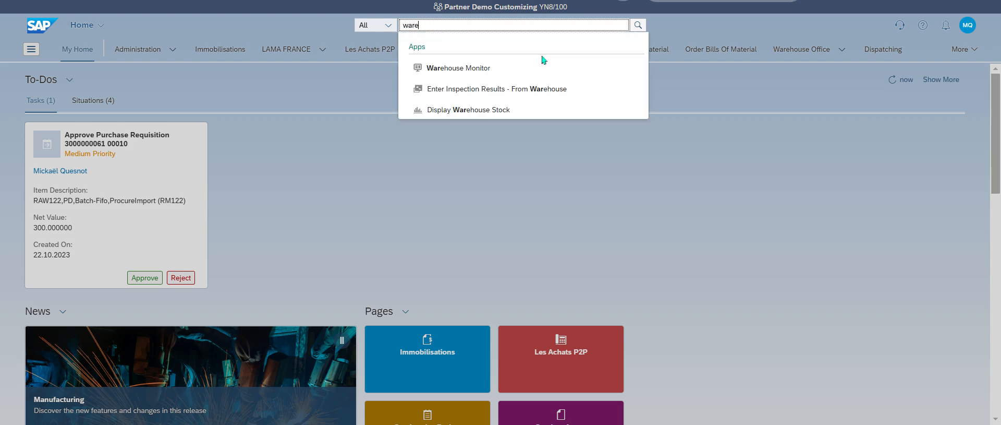
text(house)
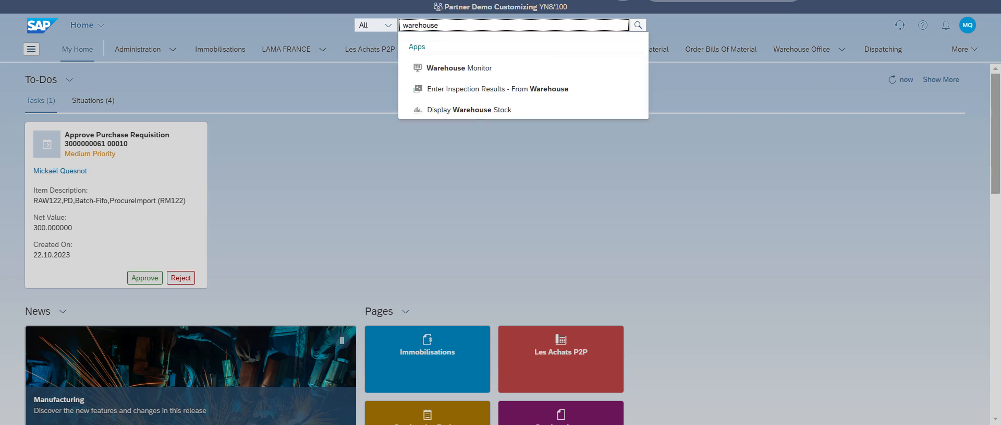
click(508, 69)
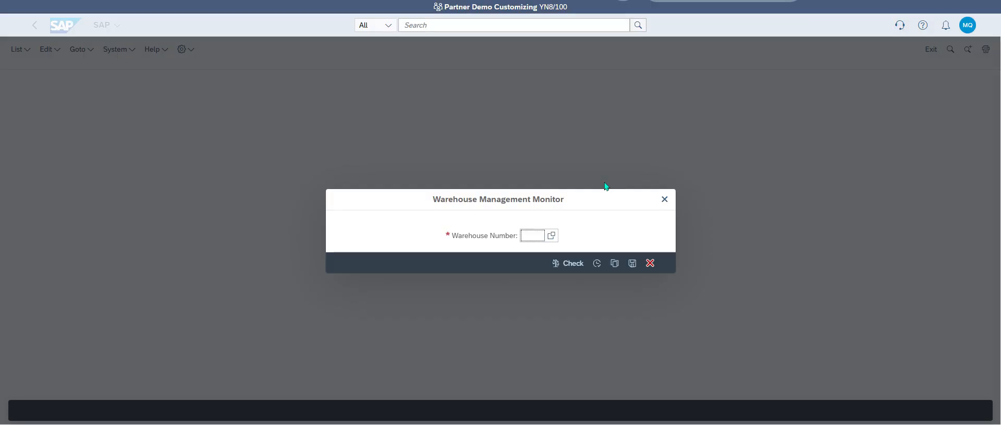
Step: Choose warehouse number 1050 from the value help and start the Warehouse Management Monitor for it
key(F4)
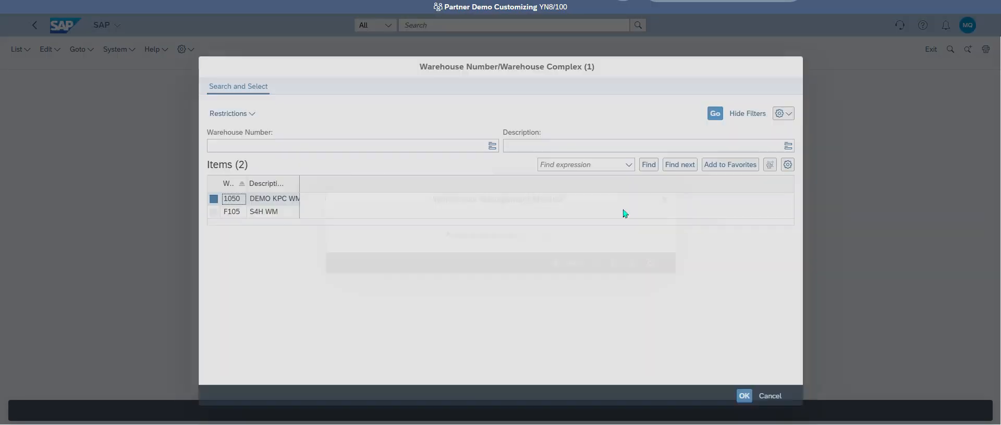
click(286, 201)
double_click(286, 201)
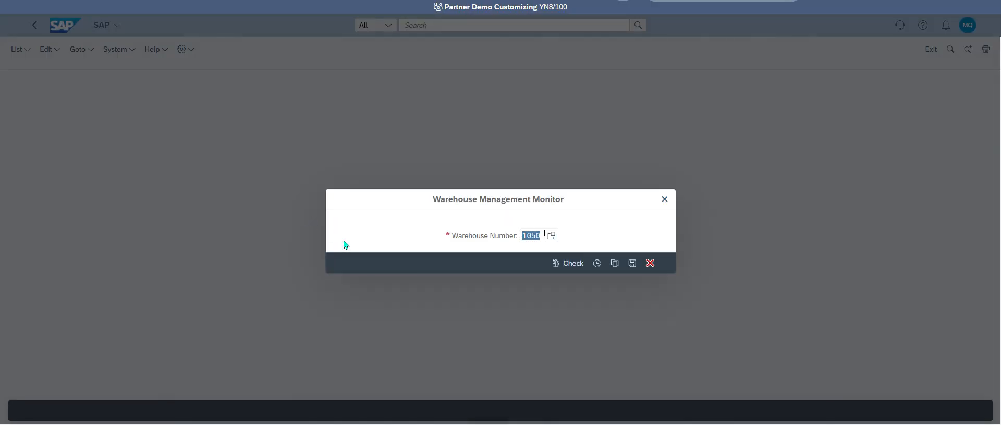
click(599, 269)
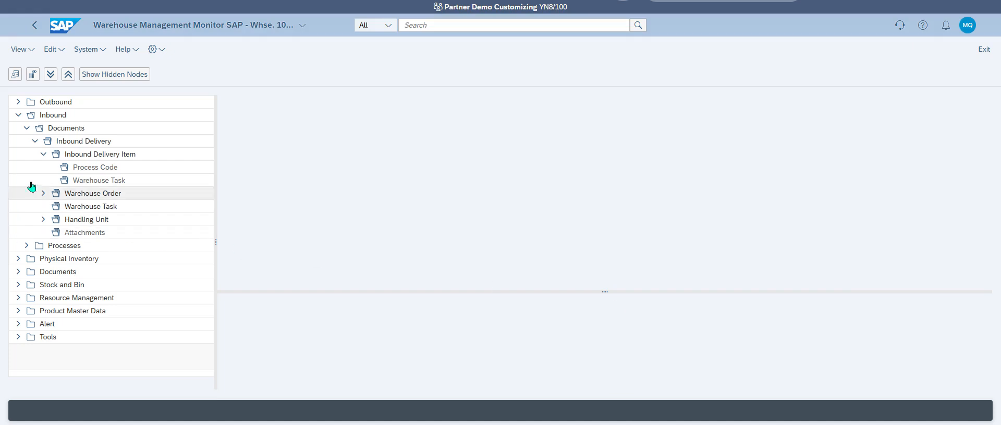
Step: Collapse the Inbound node and open the Available Stock selection under the storage bin node of Stock and Bin
click(19, 116)
click(19, 116)
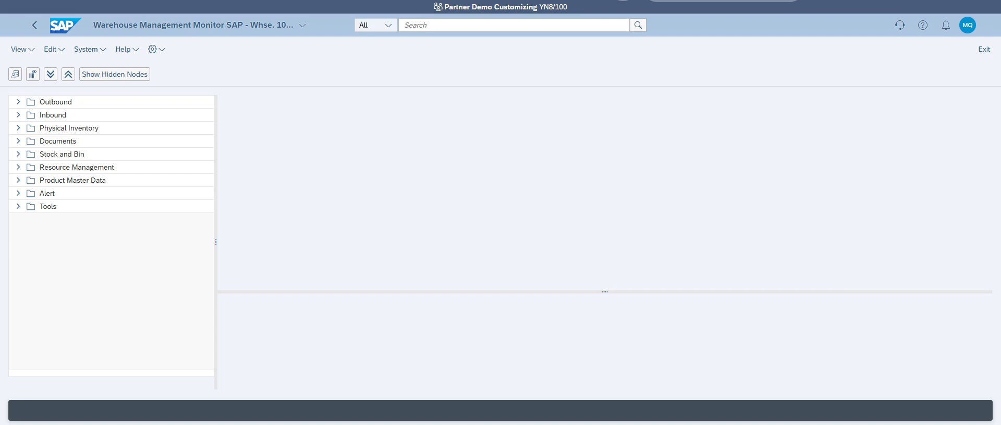
click(18, 156)
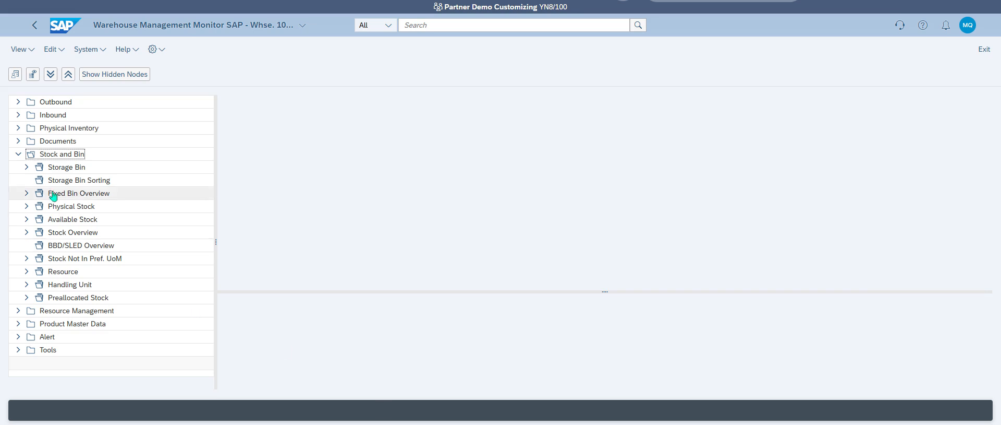
click(26, 168)
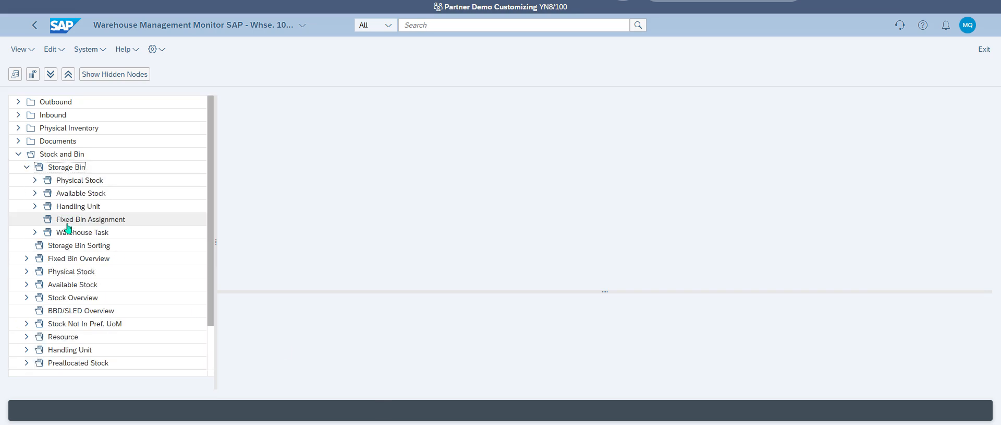
click(99, 194)
double_click(47, 194)
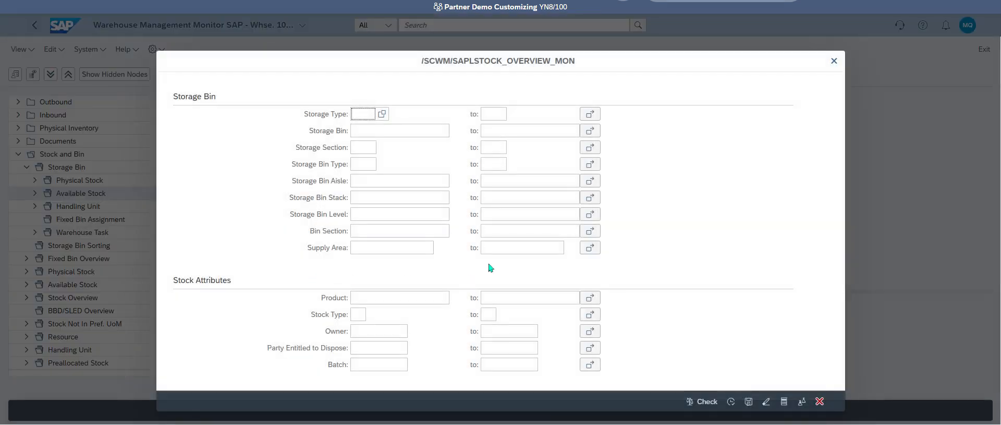
Step: Run the available stock selection for storage type S970 and product 440
text(S970)
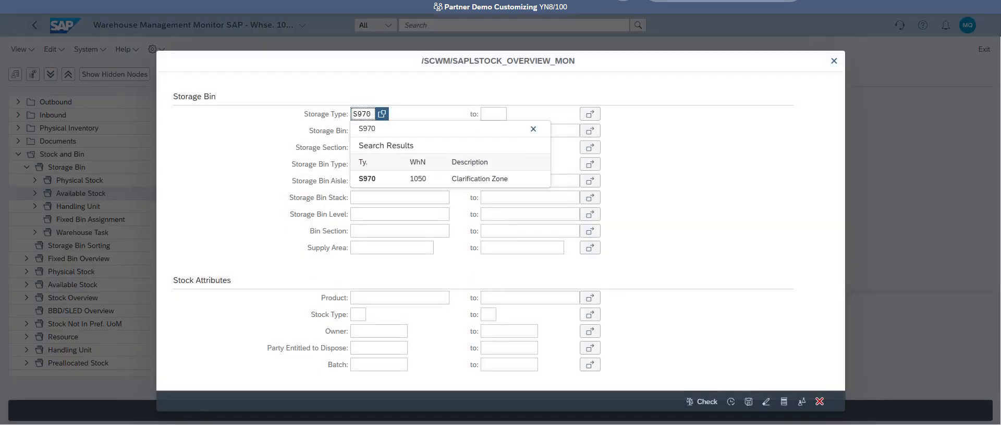
click(405, 299)
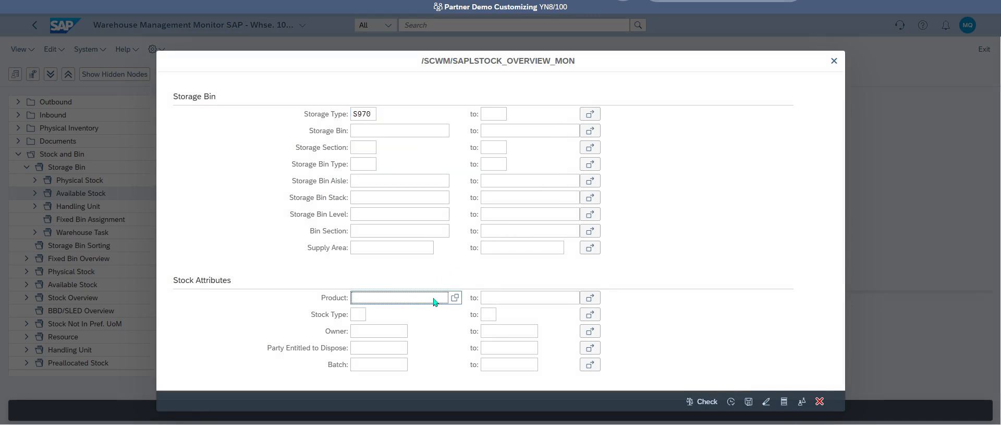
text(440)
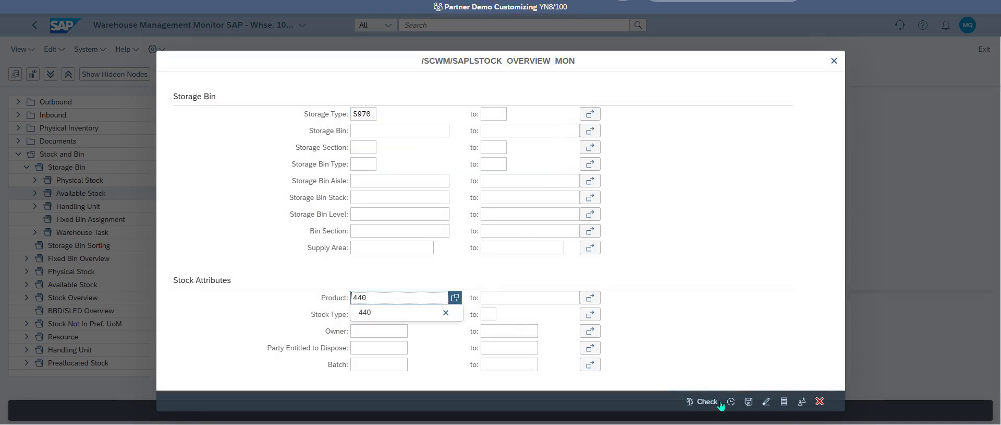
click(731, 403)
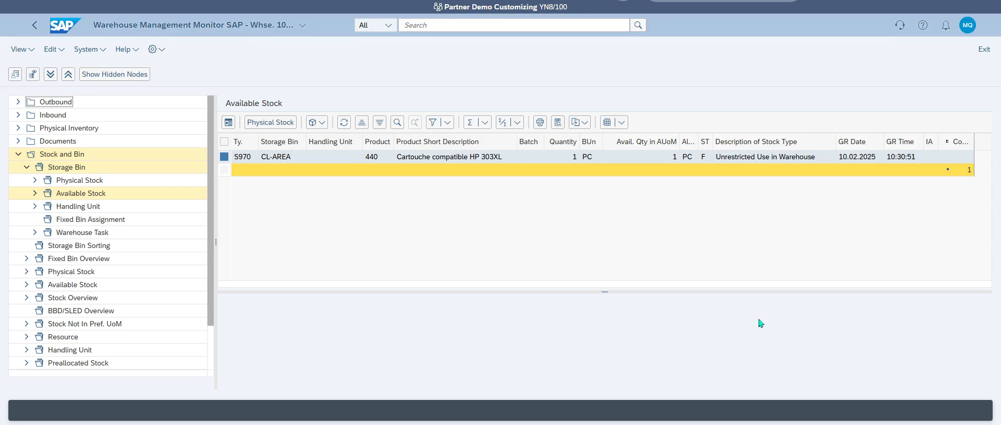
Step: Drill down from the available stock line to its physical stock and on to the serial numbers
click(249, 157)
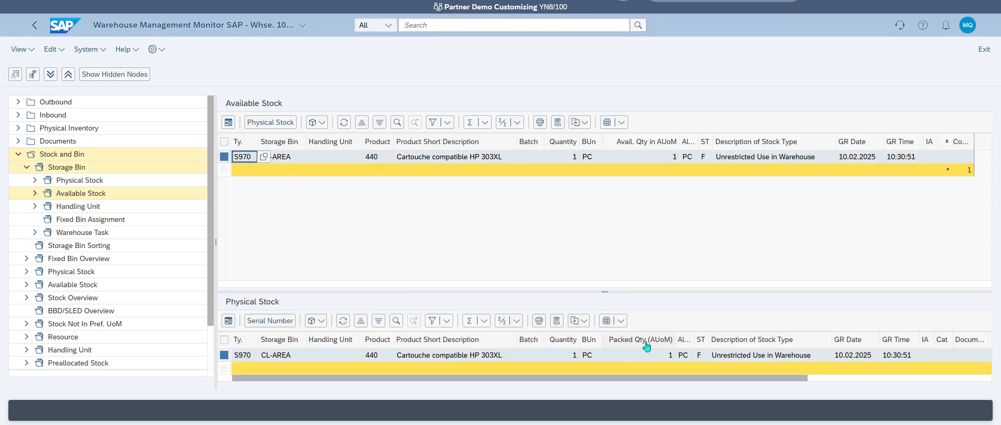
click(272, 357)
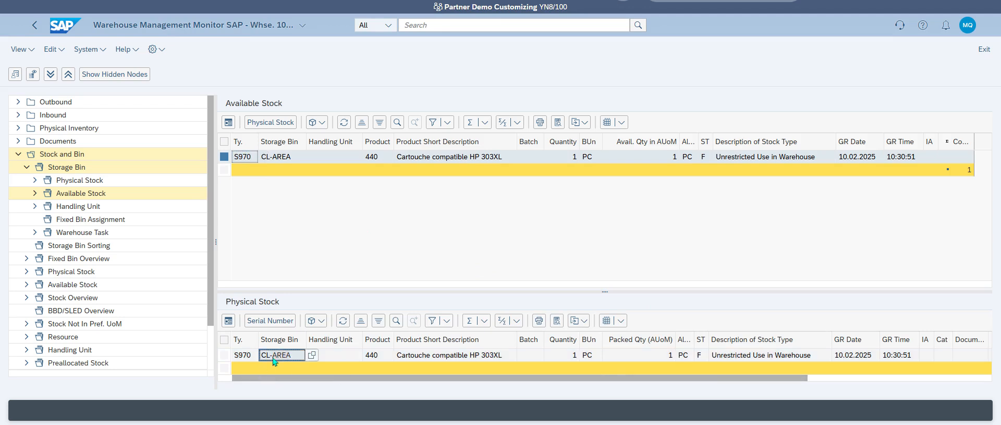
click(277, 161)
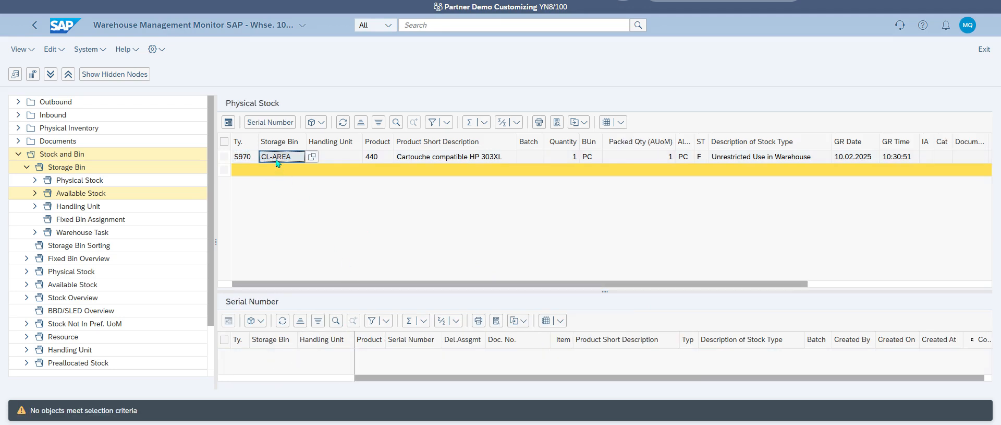
Step: Open the detail view of the physical stock line, review its product, storage bin and goods receipt data, and close it
click(225, 156)
click(229, 123)
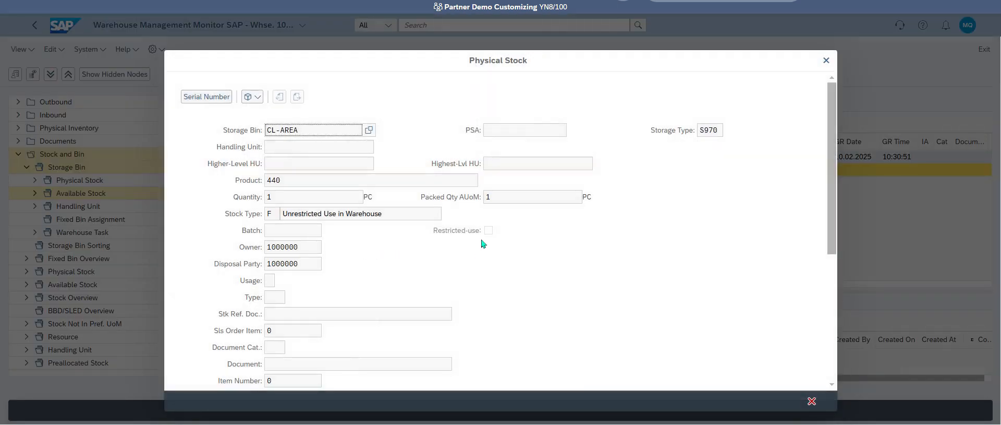
click(307, 181)
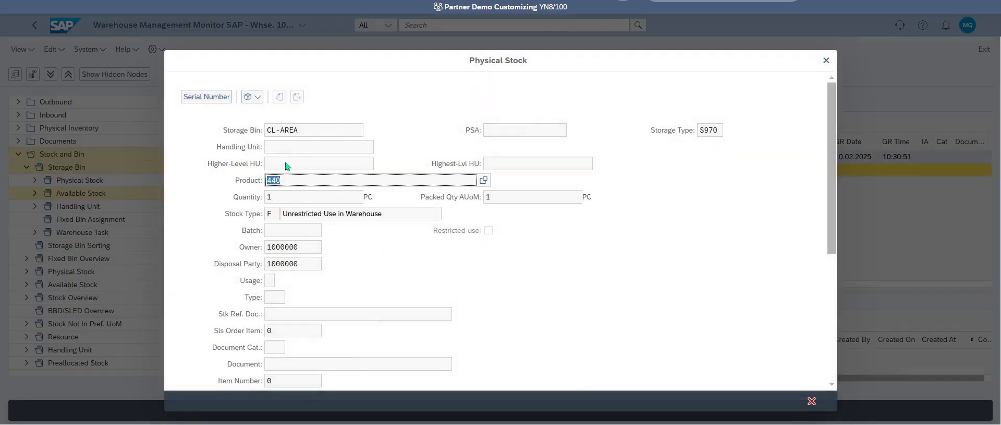
click(296, 134)
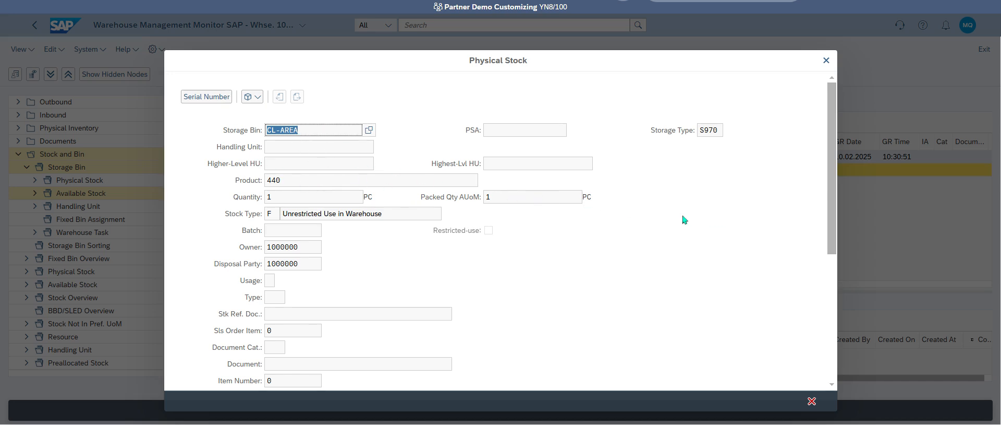
scroll(624, 222, down, 5)
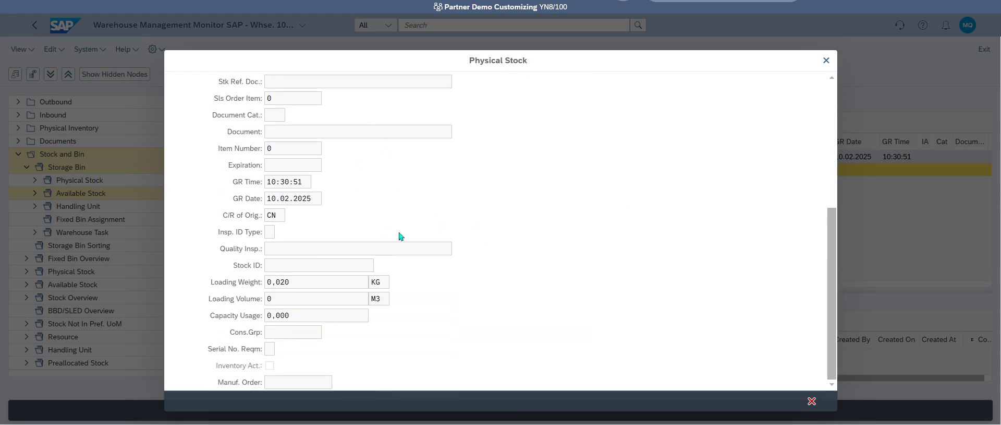
click(812, 400)
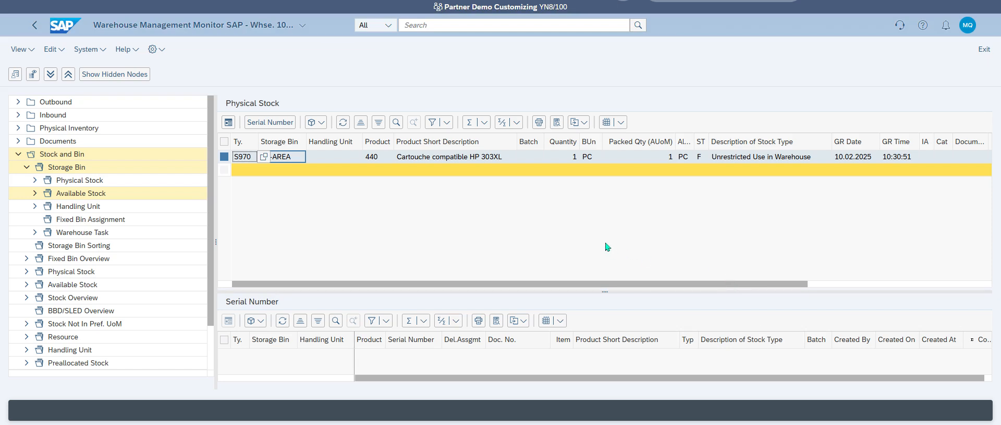
Step: Check which stock actions are offered for the physical stock line and refresh the list
click(513, 423)
click(496, 423)
click(317, 122)
click(276, 180)
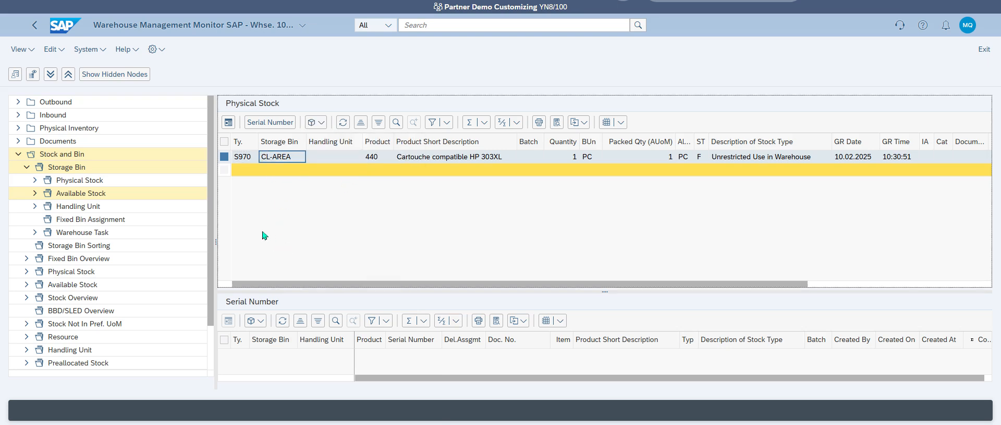
click(322, 123)
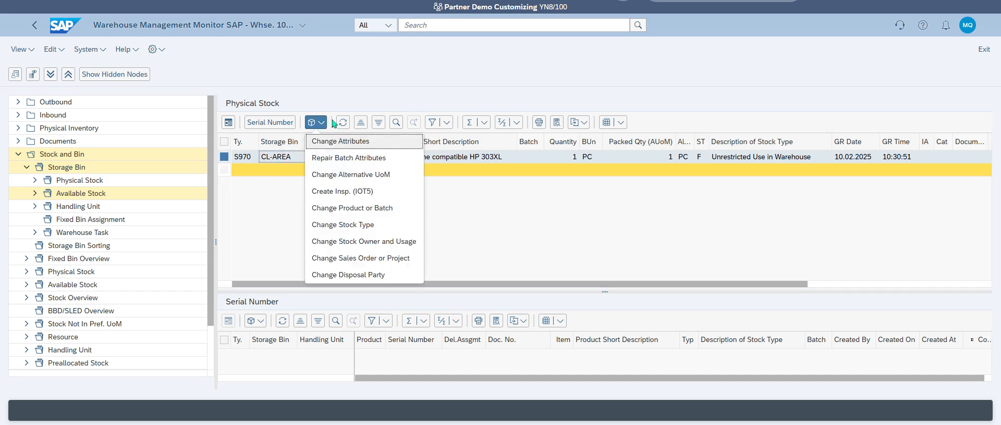
click(342, 122)
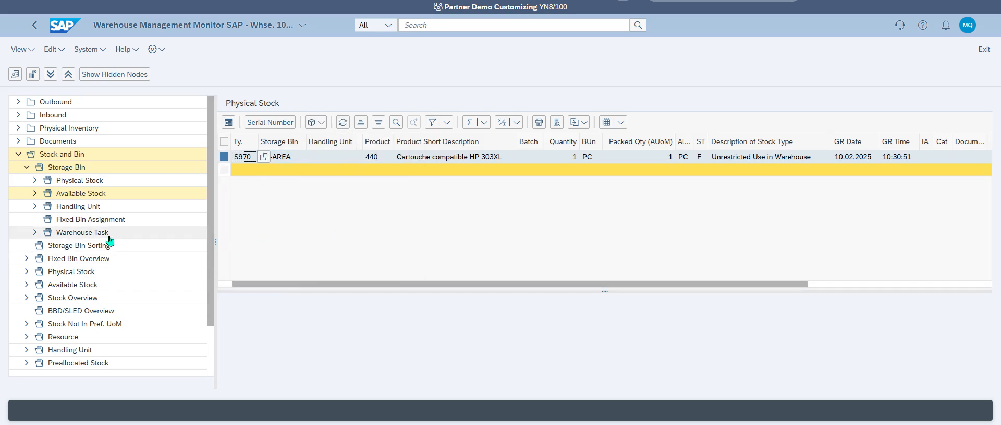
Step: List the physical stock of storage type S970, select the product 440 line and check its available actions
click(52, 180)
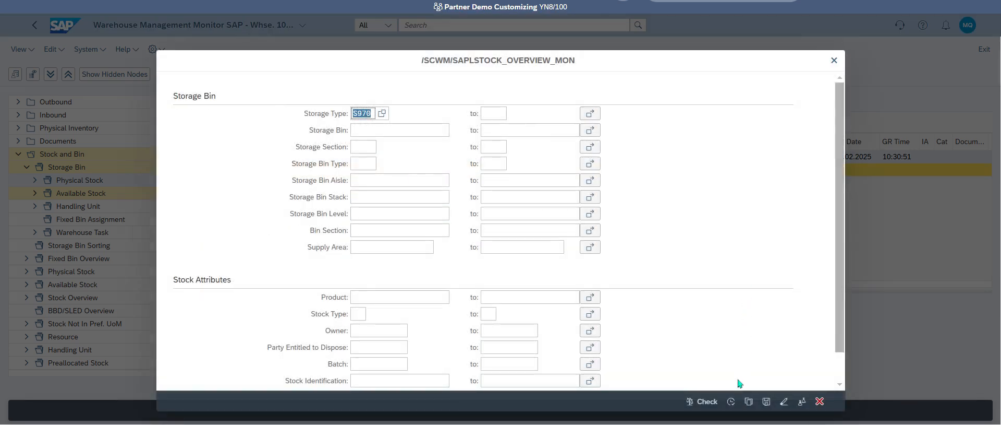
click(731, 402)
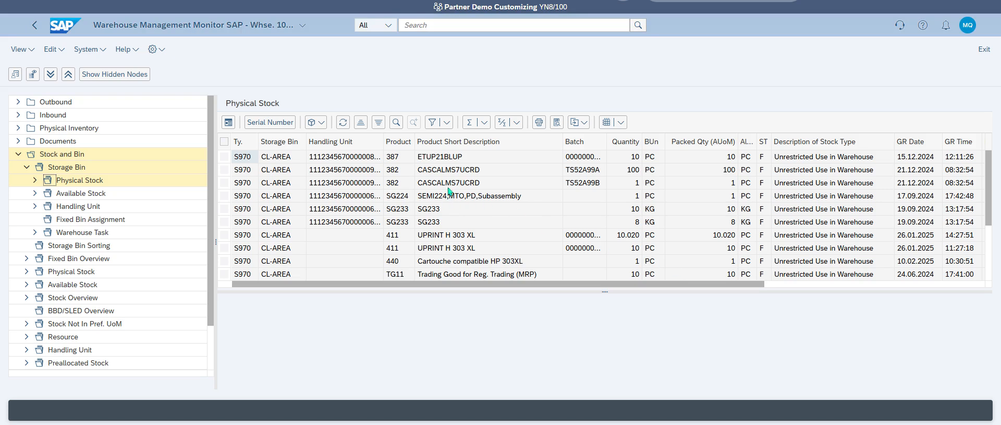
scroll(461, 202, down, 1)
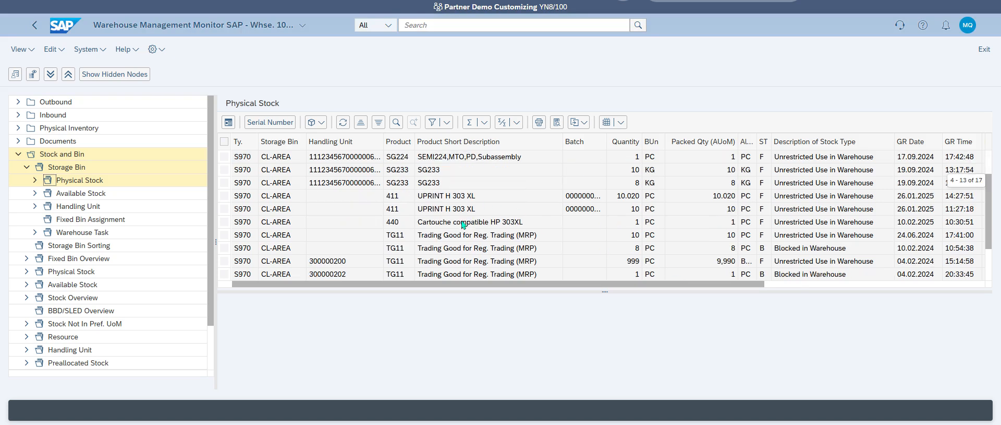
click(224, 221)
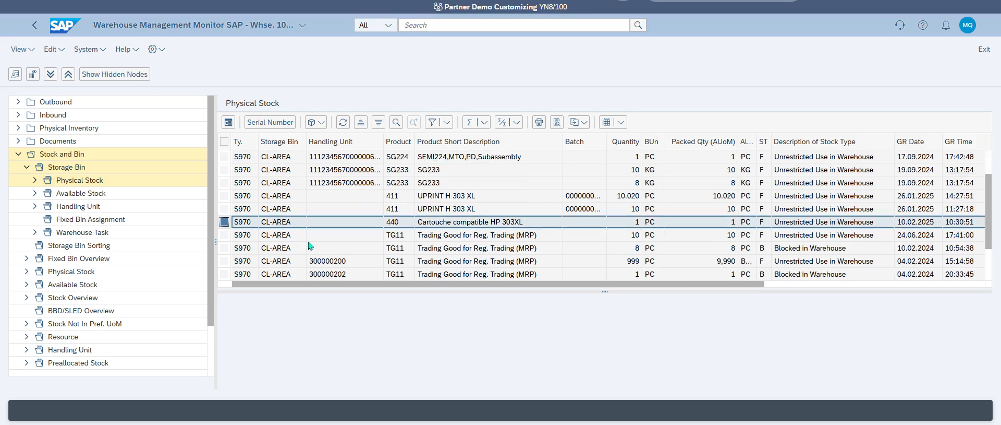
click(321, 123)
click(321, 123)
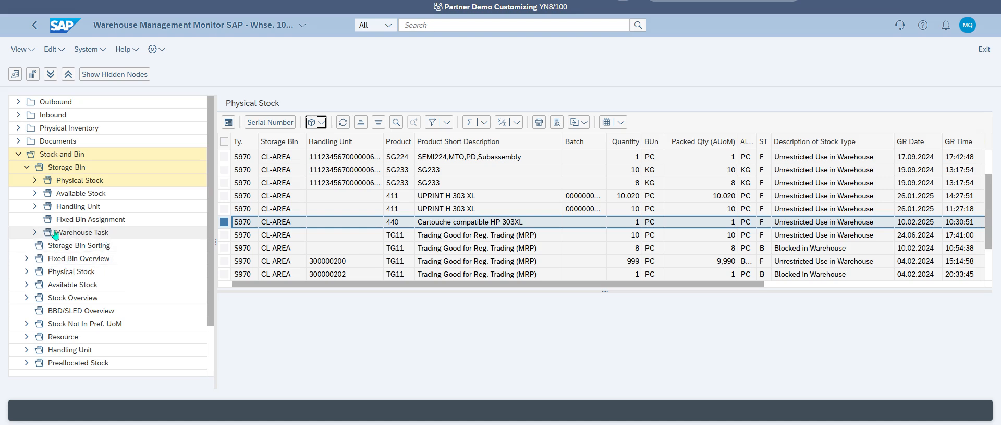
Step: Rerun the available stock selection for product 440 in storage type S970 and start creating a warehouse task for the stock line
double_click(47, 194)
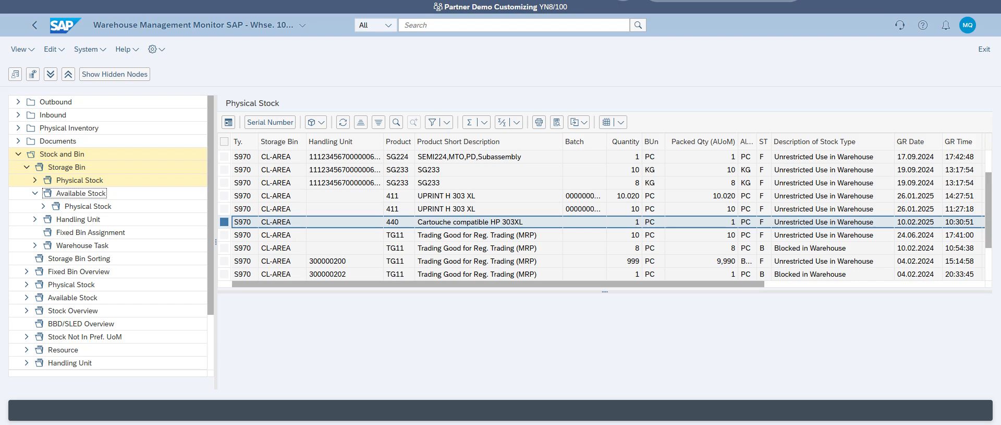
double_click(51, 194)
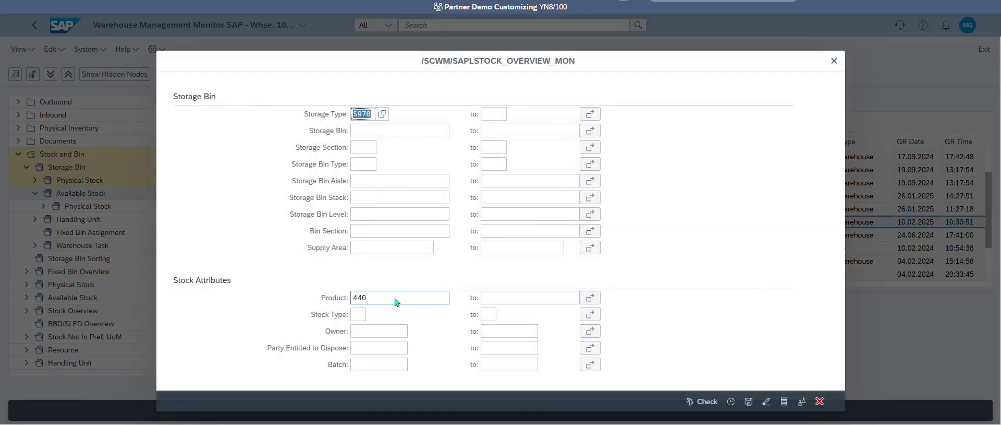
click(731, 401)
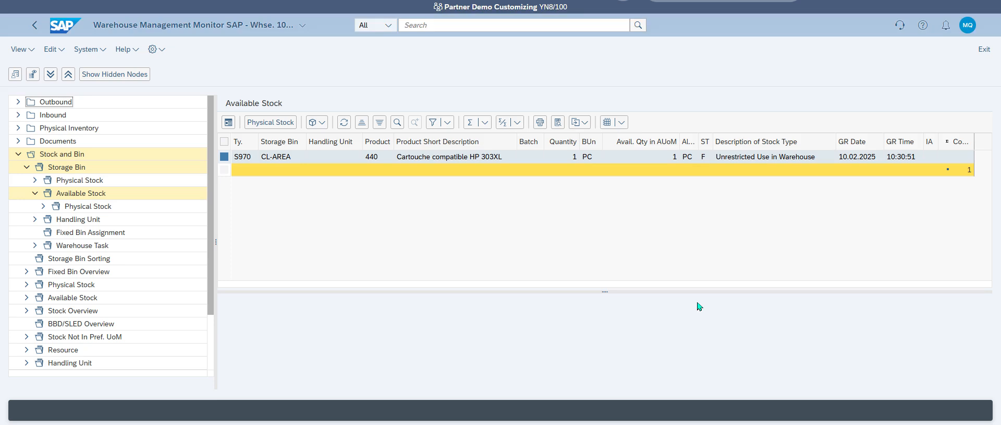
click(223, 157)
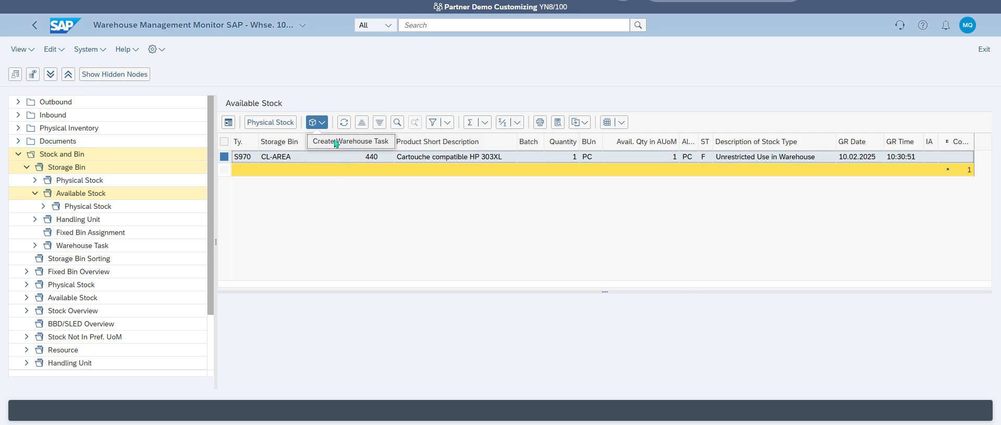
click(386, 146)
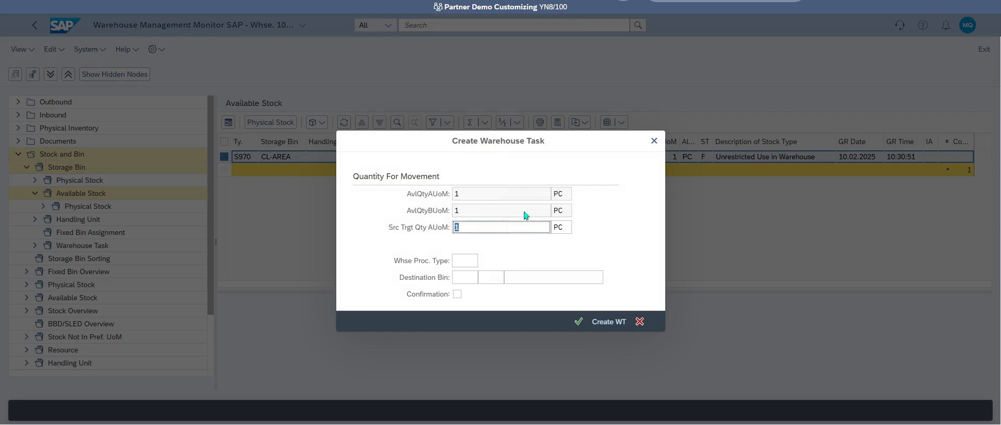
Step: Set the warehouse process type of the new task to S999 (Warehouse Supervision) using the value help
click(470, 261)
click(484, 261)
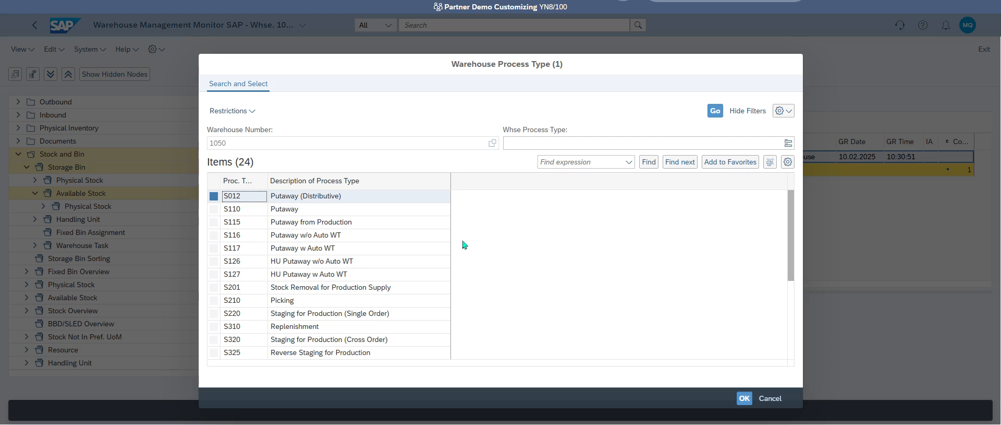
scroll(379, 242, down, 1)
scroll(375, 238, down, 8)
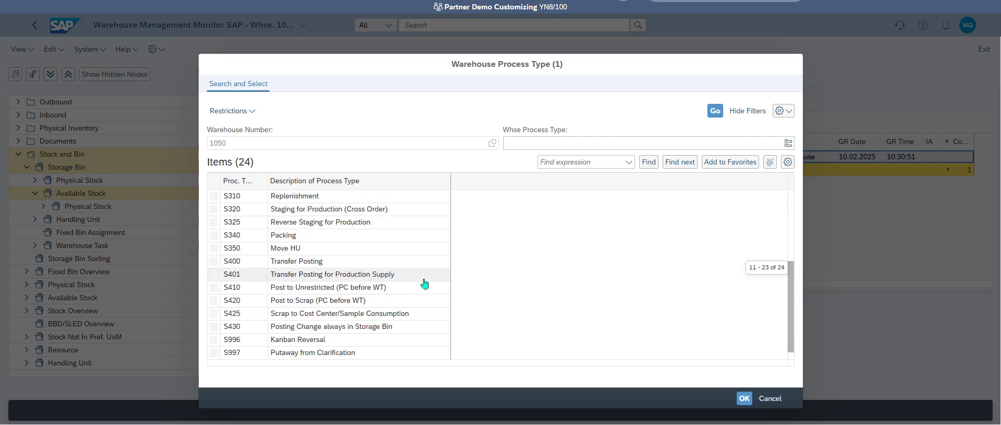
scroll(411, 281, down, 2)
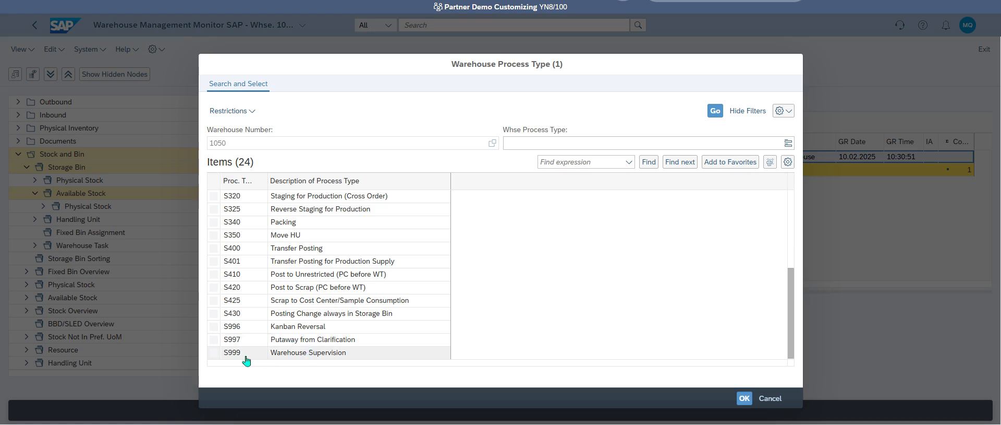
double_click(326, 353)
Step: Choose ZF01 (Fix bins) as the destination storage type of the warehouse task from the value help
click(470, 277)
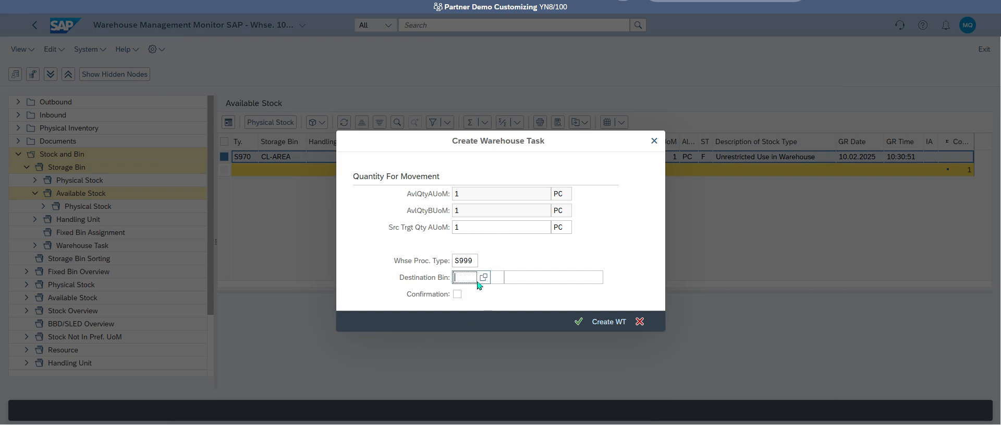
click(484, 277)
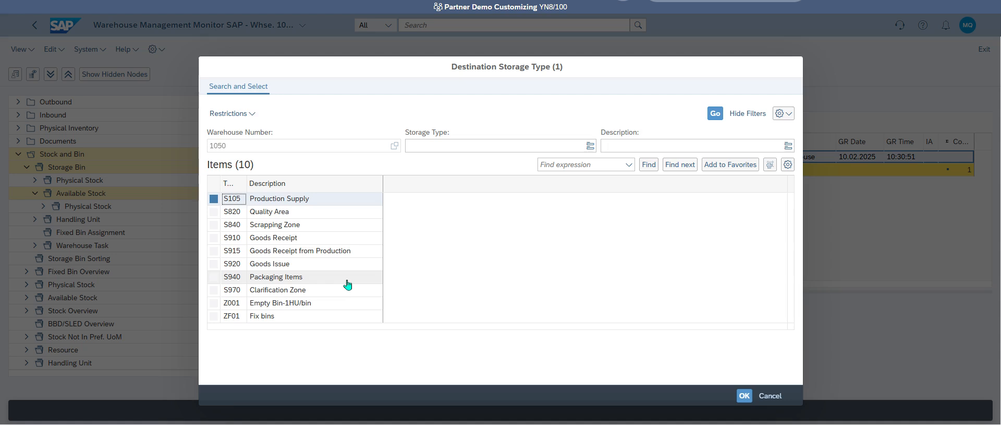
double_click(285, 317)
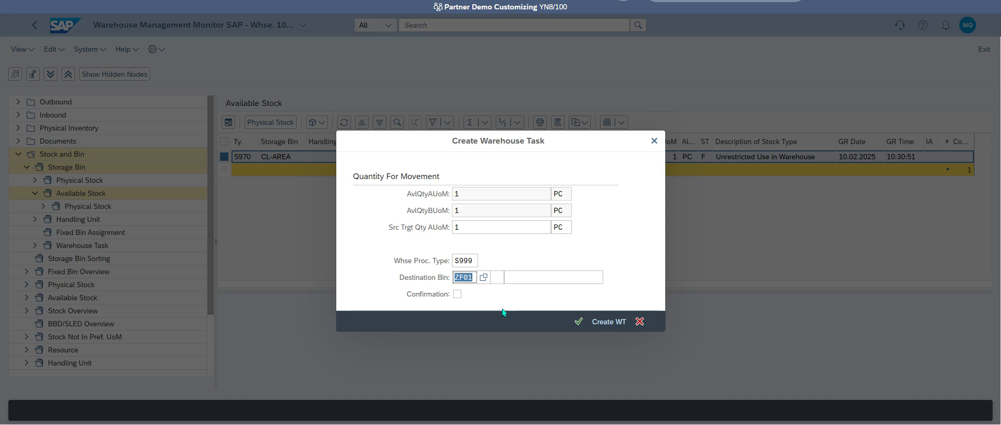
Step: Choose SF01-01-03 as the destination storage bin of the warehouse task from the value help
click(564, 277)
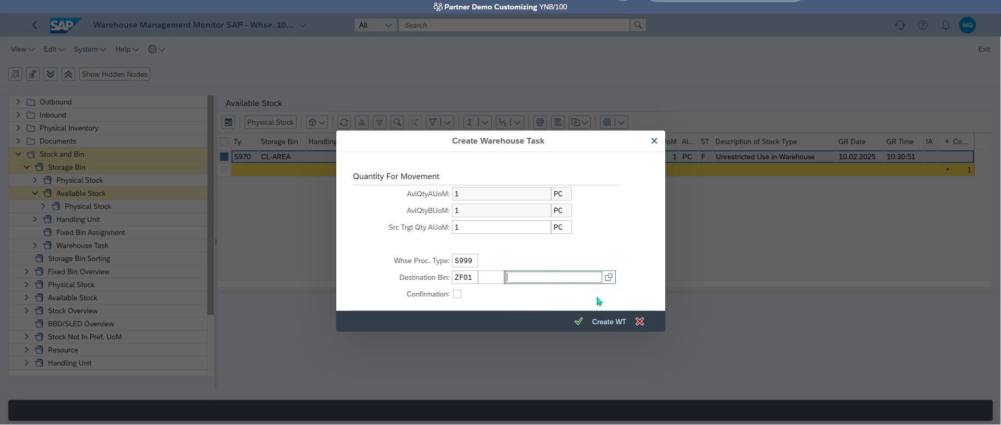
click(598, 277)
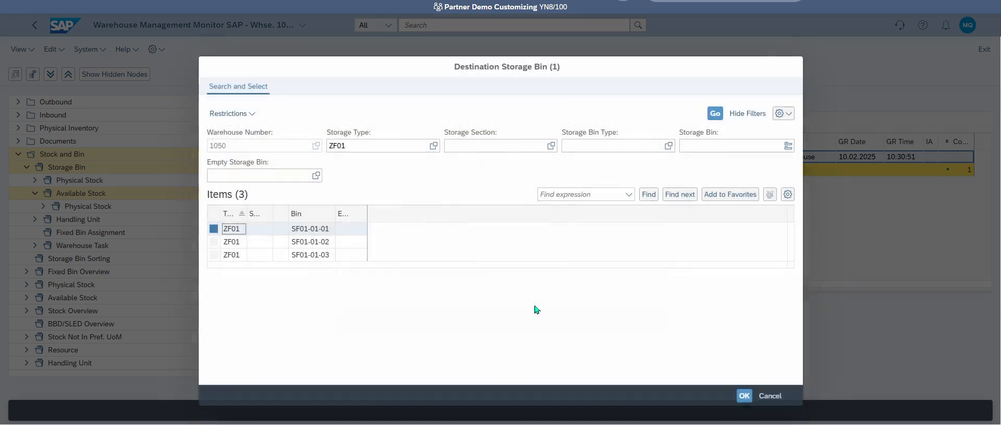
click(323, 256)
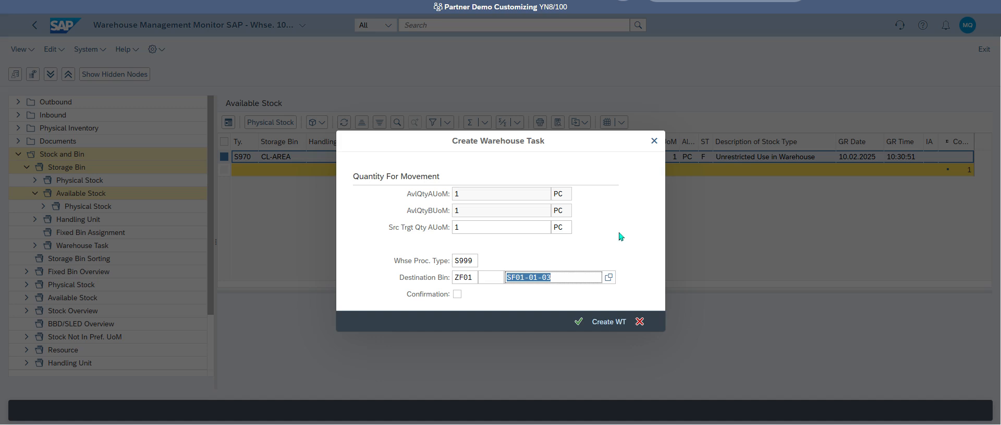
Step: Create the warehouse task with immediate confirmation enabled and close the resulting log
click(458, 294)
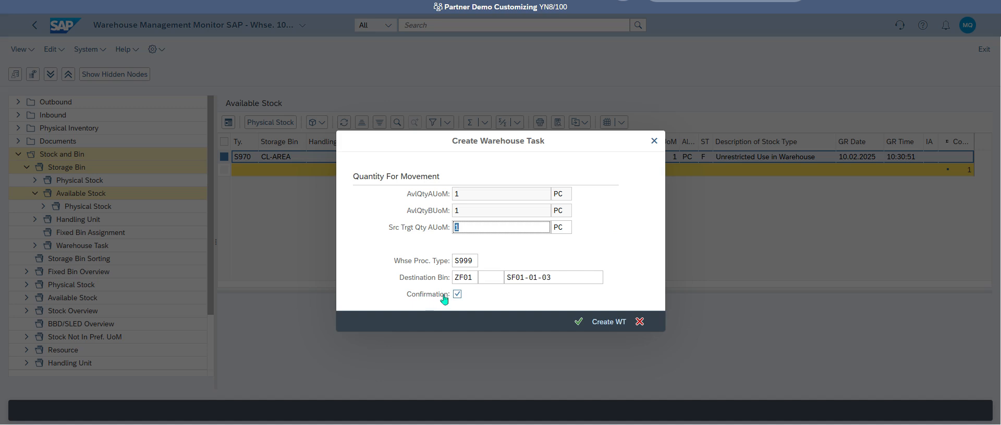
click(609, 322)
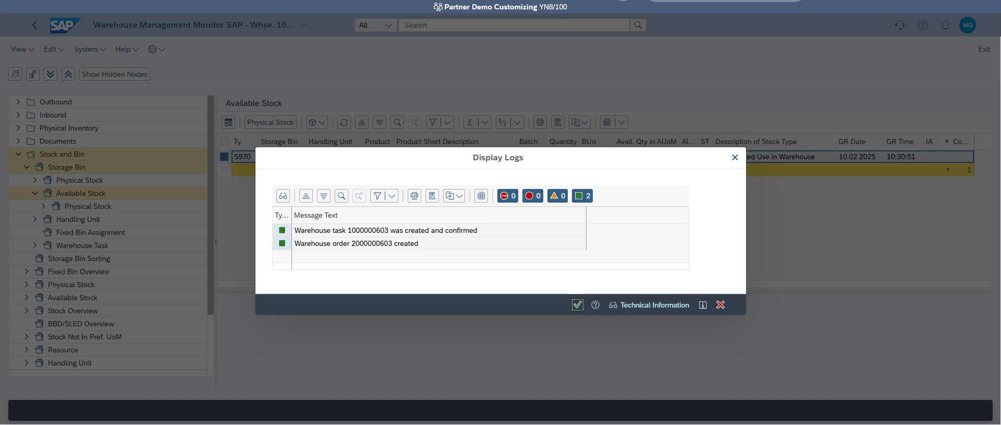
click(578, 305)
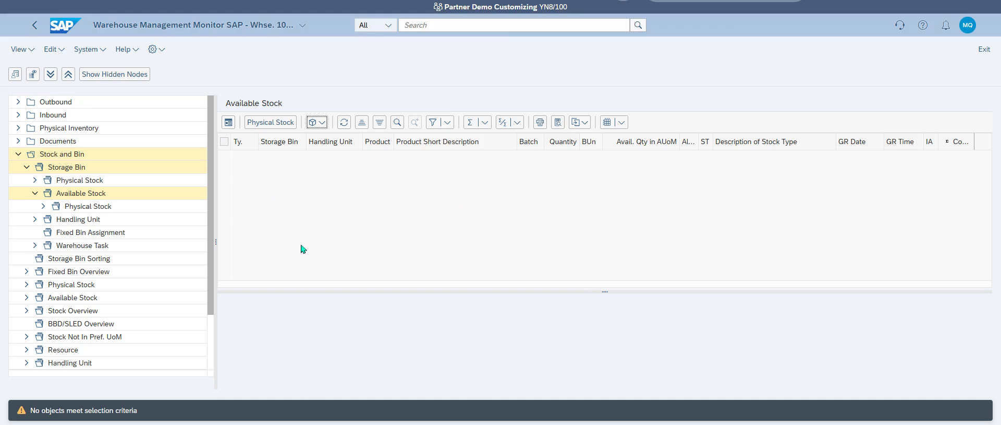
Step: List the available stock of product 440 in storage type ZF01 (Fix bins)
double_click(49, 198)
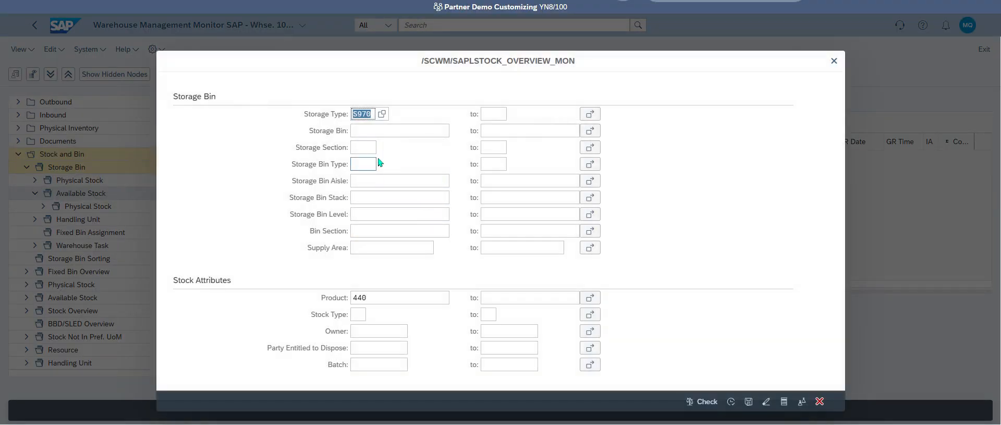
click(381, 114)
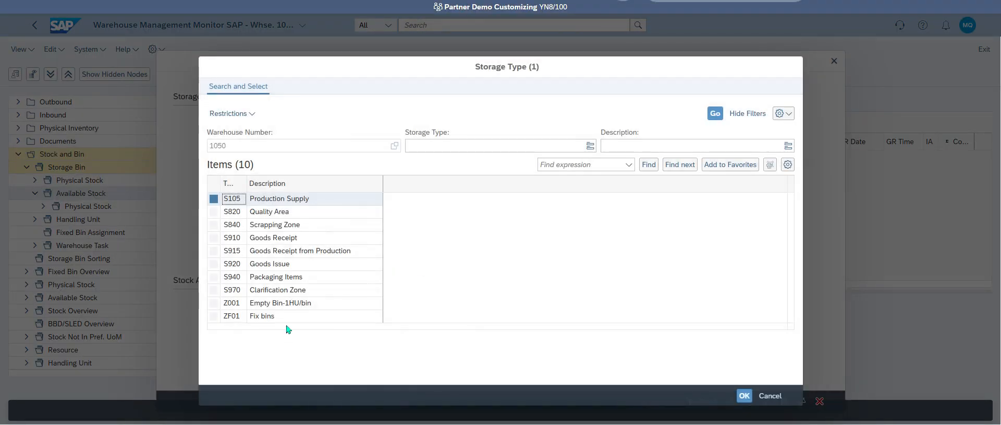
double_click(269, 315)
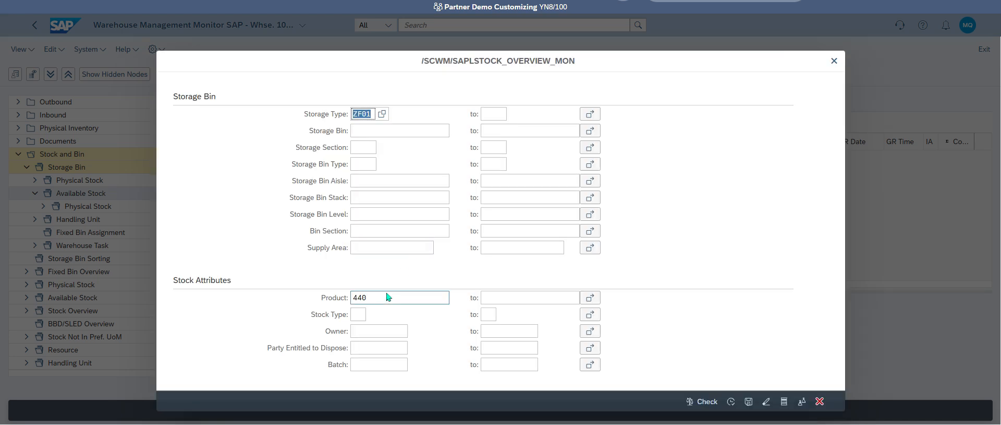
click(731, 401)
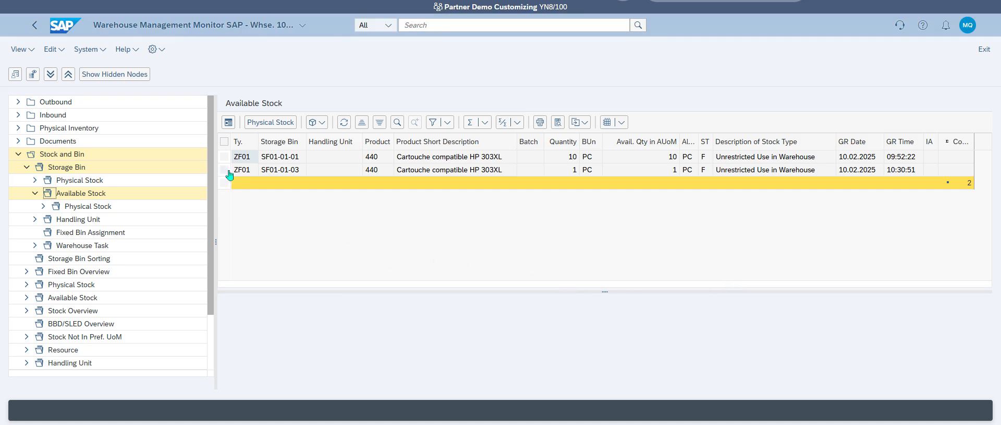